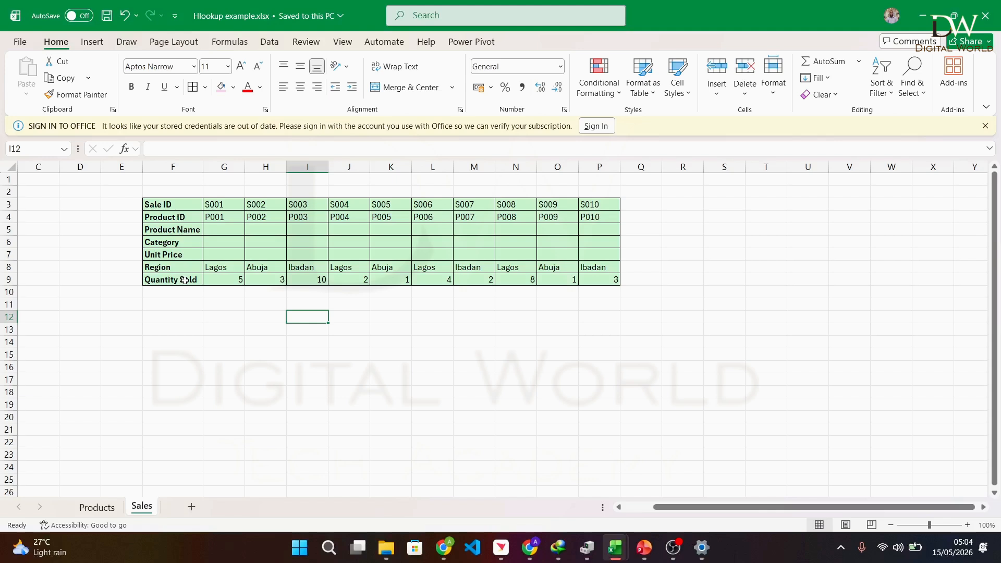
Compare the Sales sheet with the Products sheet to see which product details the Product ID row can look up.
{"action": "left_click_drag", "start_coordinate": [183, 228], "coordinate": [182, 255]}
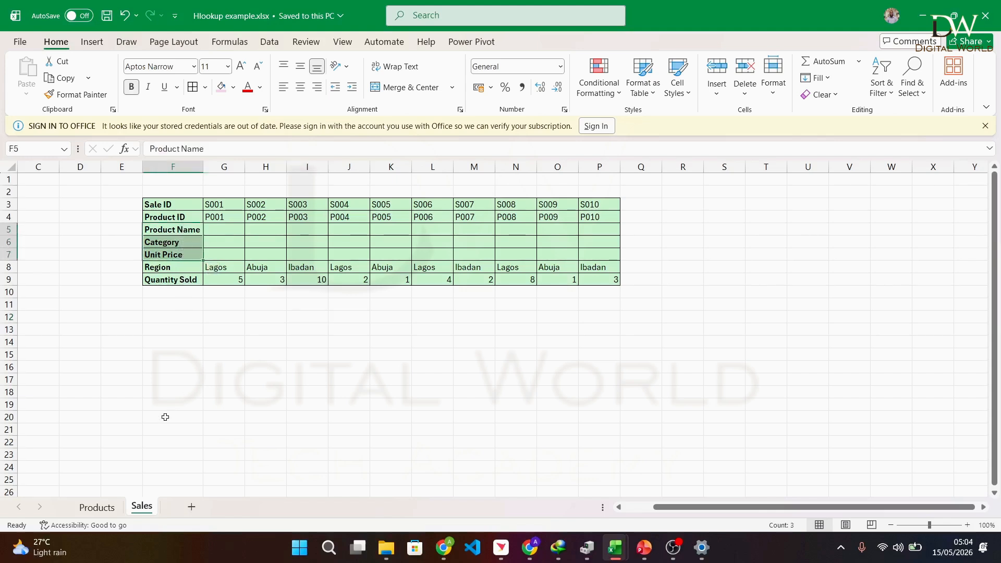
{"action": "left_click", "coordinate": [107, 510]}
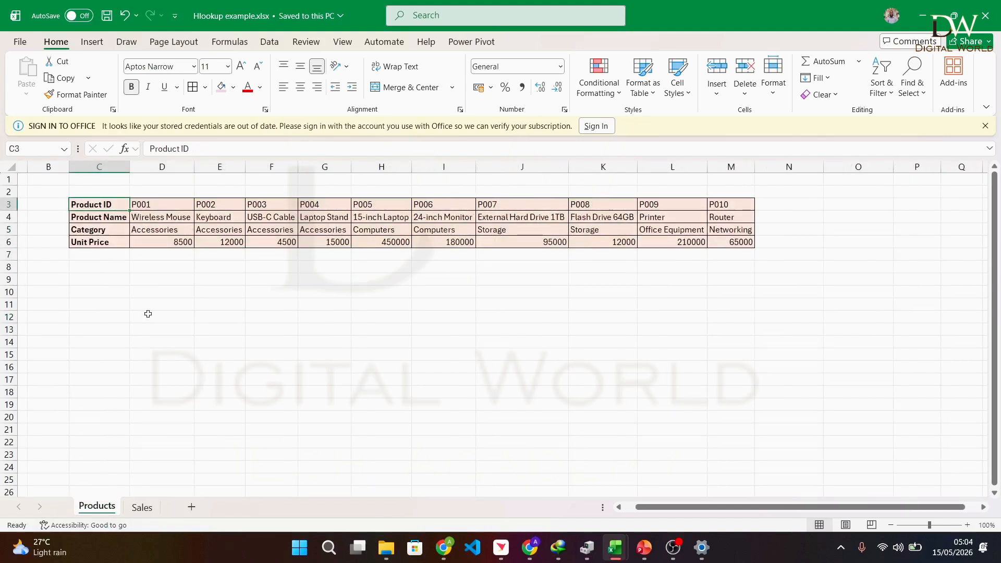
{"action": "left_click", "coordinate": [146, 507]}
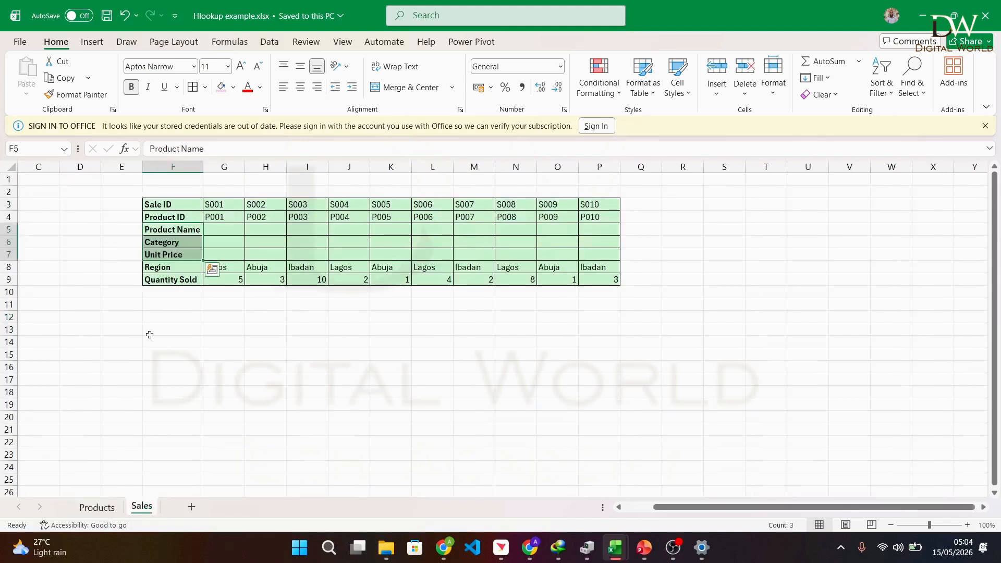
{"action": "left_click_drag", "start_coordinate": [224, 230], "coordinate": [522, 255]}
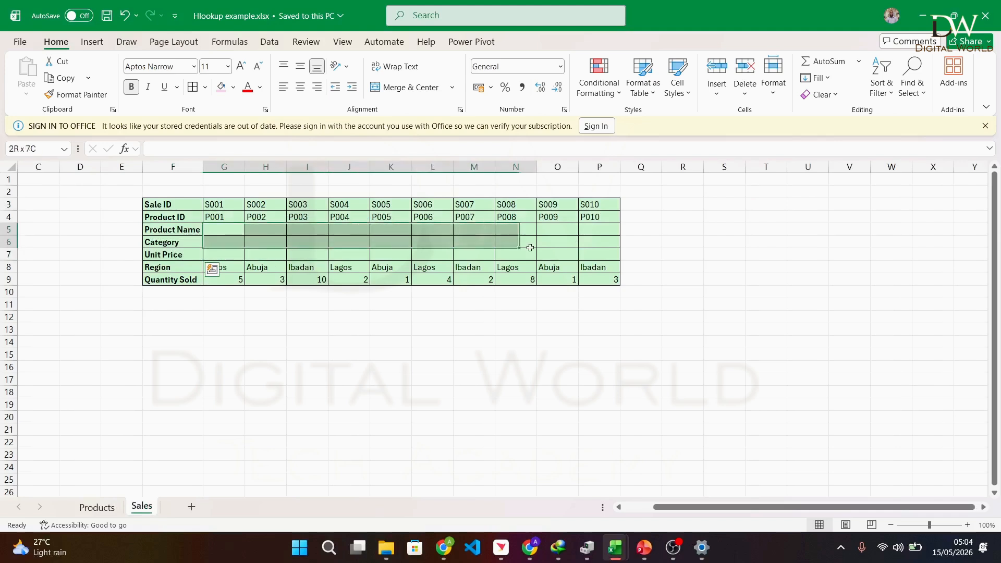
{"action": "left_click_drag", "start_coordinate": [522, 255], "coordinate": [600, 254]}
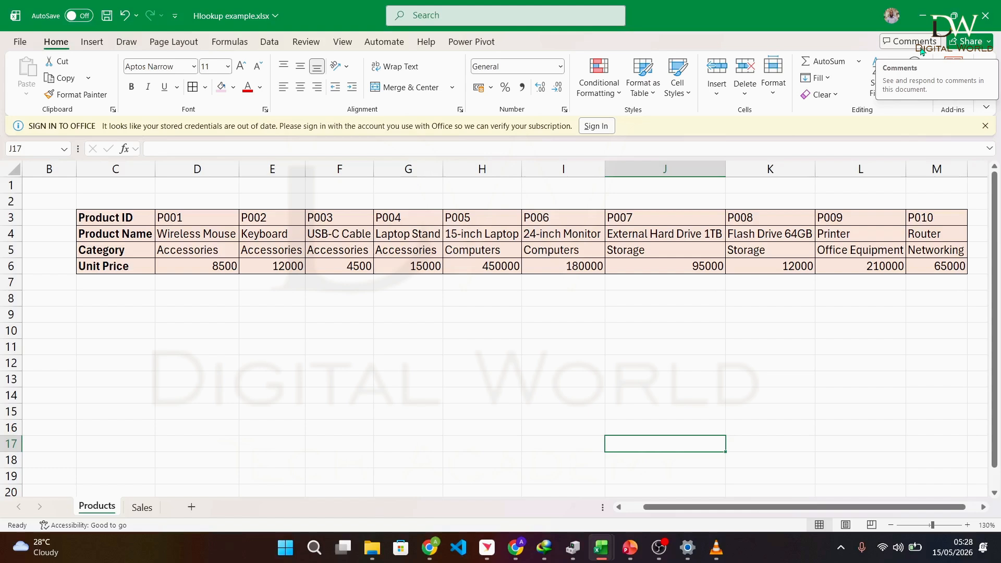
{"action": "left_click", "coordinate": [142, 507]}
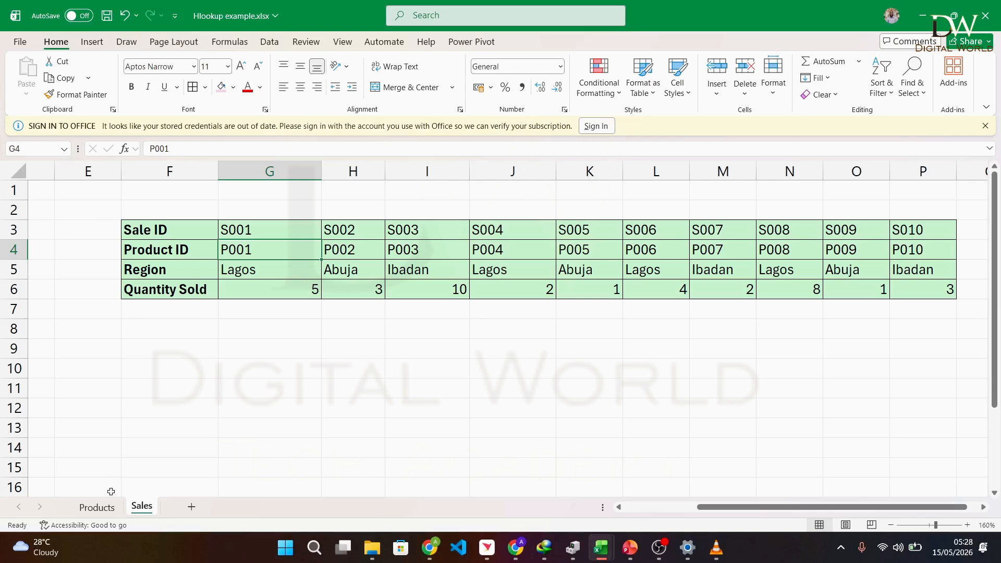
{"action": "left_click", "coordinate": [97, 507]}
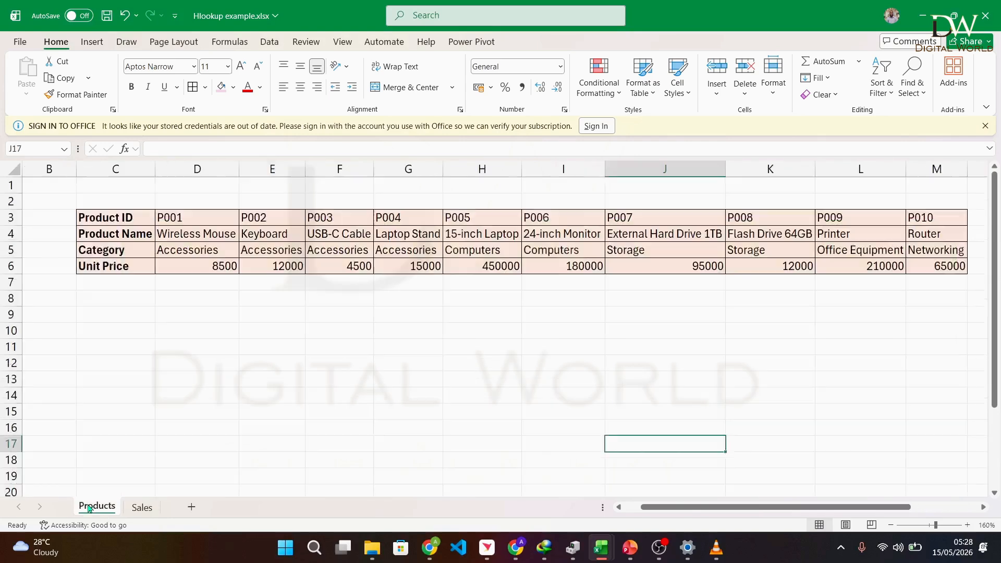
{"action": "left_click", "coordinate": [137, 509]}
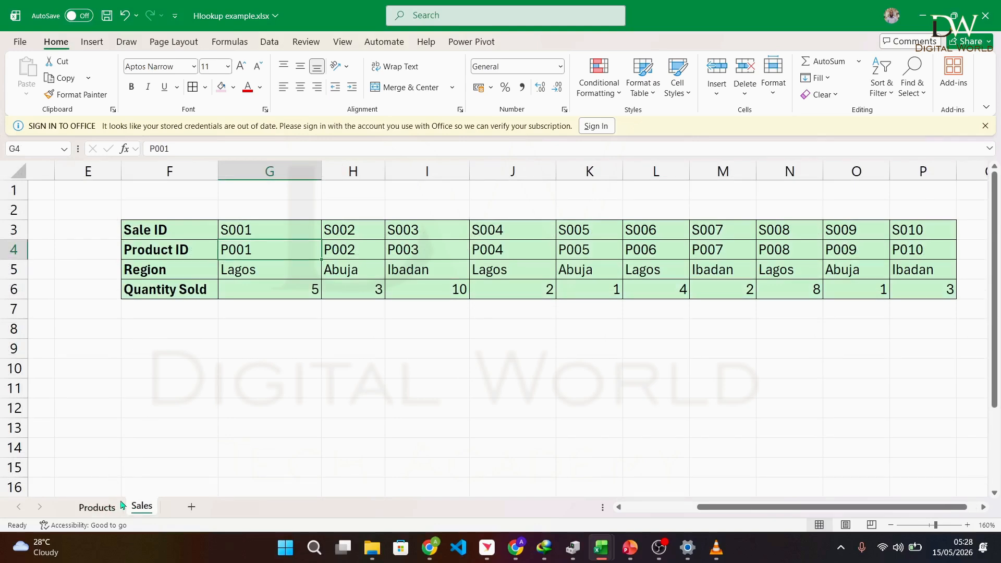
{"action": "left_click", "coordinate": [109, 509]}
{"action": "left_click", "coordinate": [131, 508]}
Add a "Product name" row label in cell F7, directly below Quantity Sold on the Sales sheet.
{"action": "double_click", "coordinate": [194, 314]}
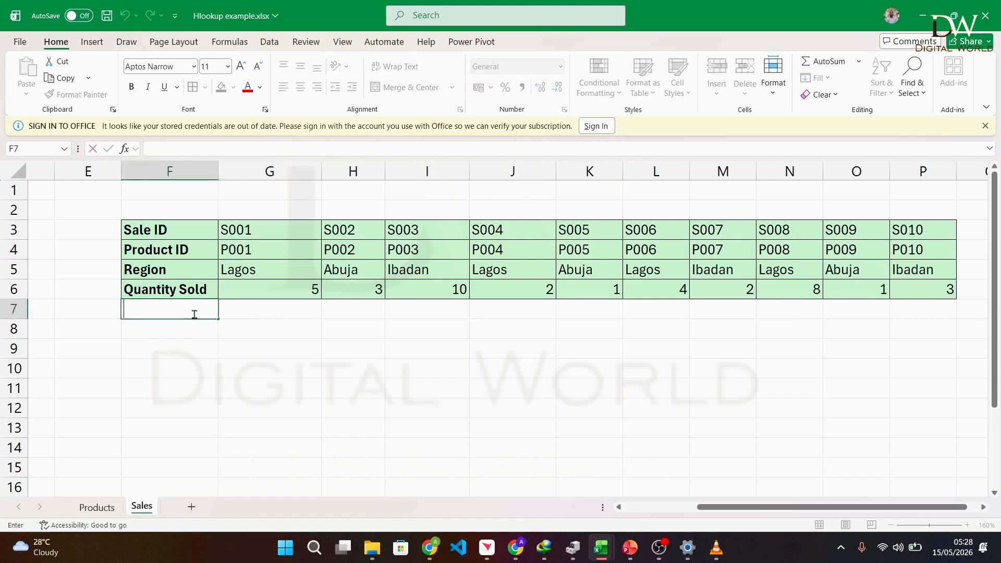
{"action": "type", "text": "pRODUCT"}
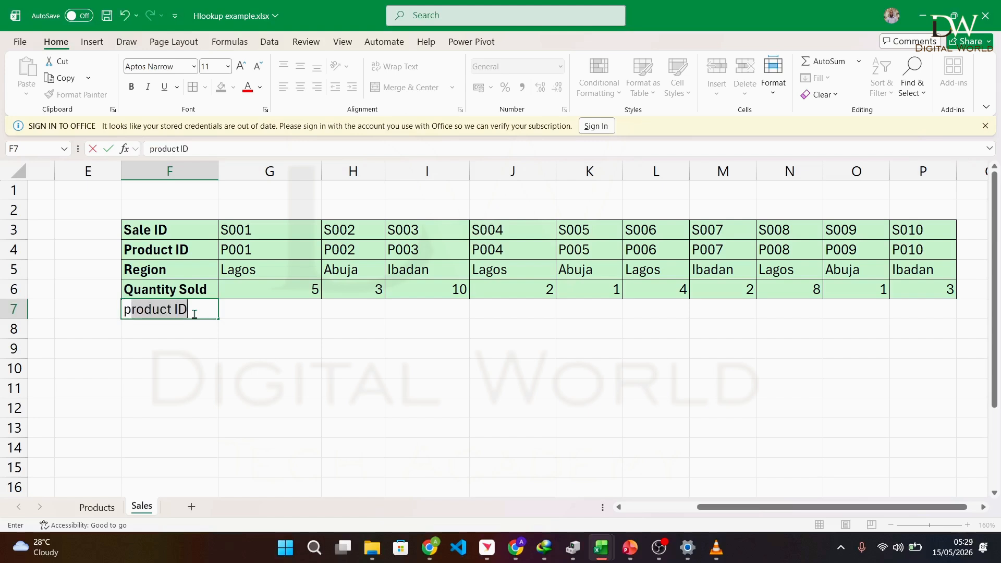
{"action": "type", "text": " name"}
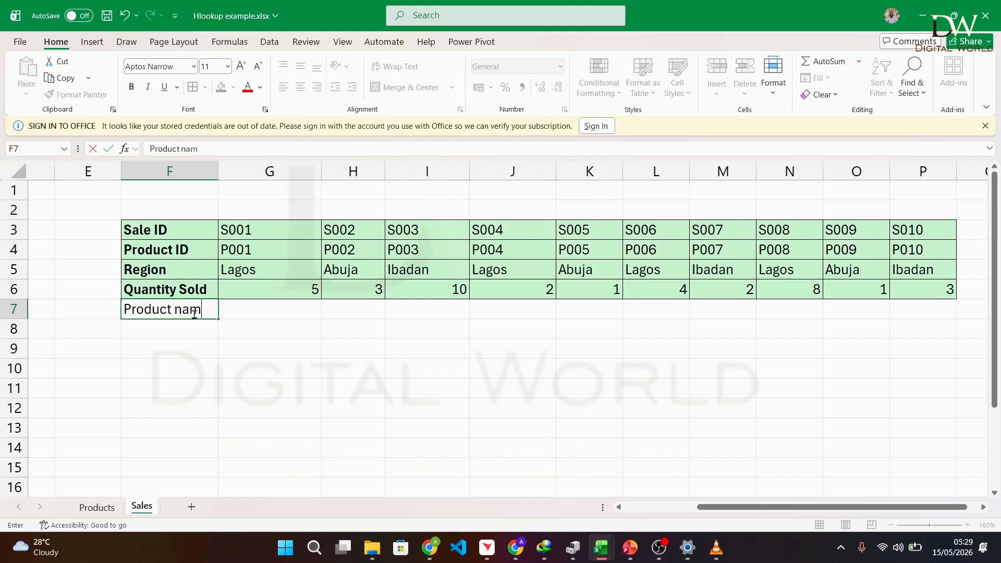
{"action": "key", "text": "Tab"}
Begin an HLOOKUP formula in G7 with the product ID in G4 as the lookup value.
{"action": "type", "text": "="}
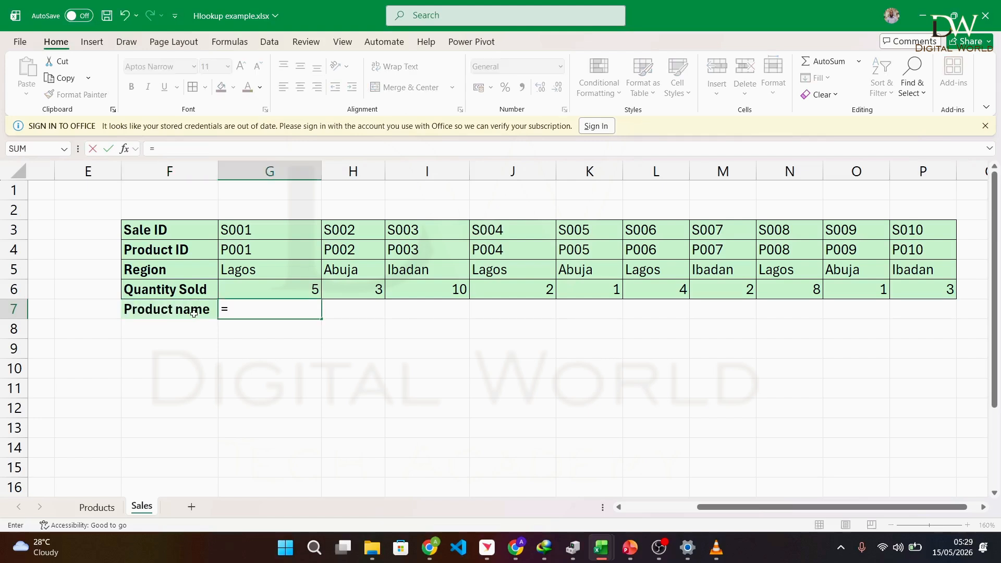
{"action": "type", "text": "hllok"}
{"action": "key", "text": "BackSpace"}
{"action": "key", "text": "BackSpace"}
{"action": "key", "text": "BackSpace"}
{"action": "type", "text": "ook"}
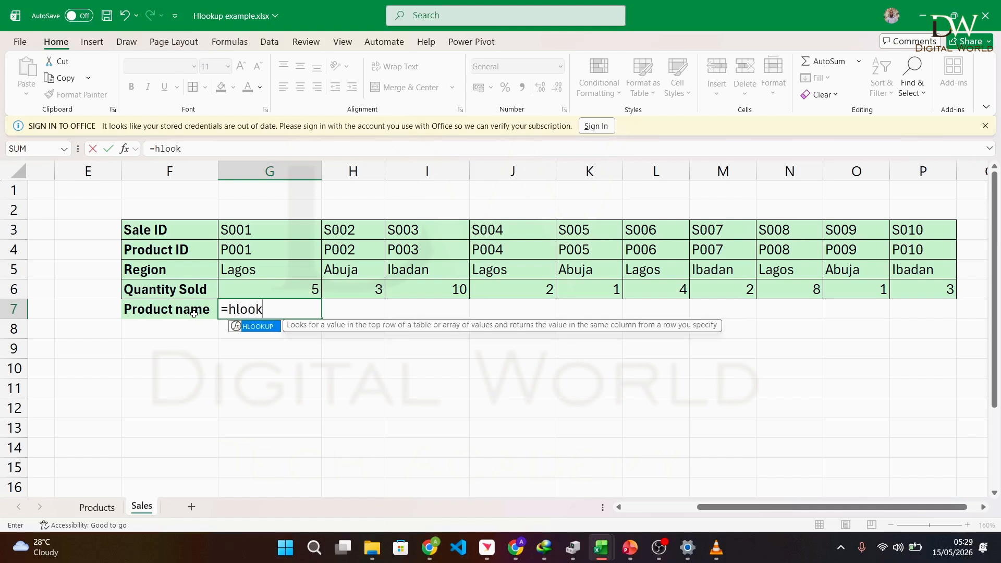
{"action": "key", "text": "Tab"}
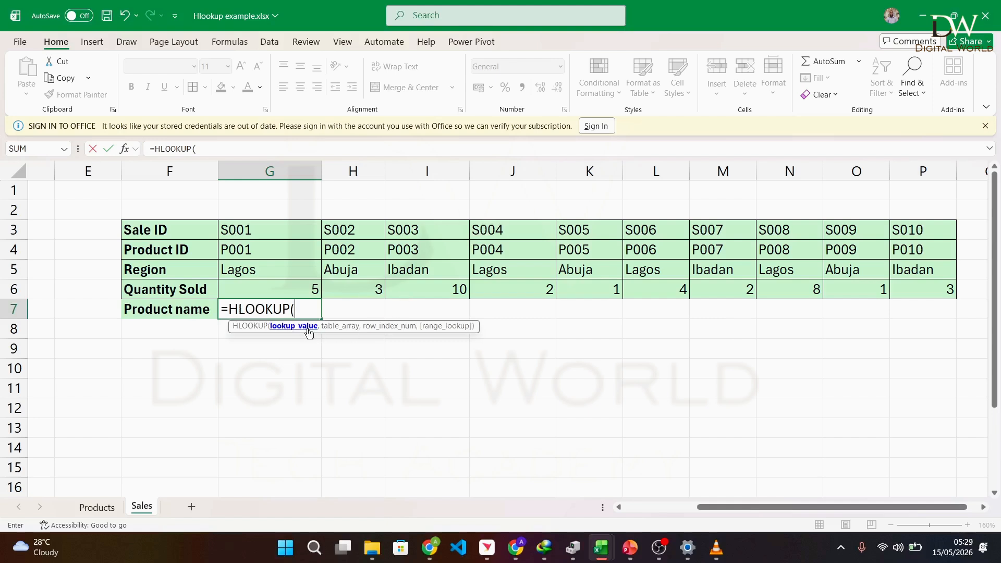
{"action": "left_click", "coordinate": [256, 251]}
{"action": "type", "text": ","}
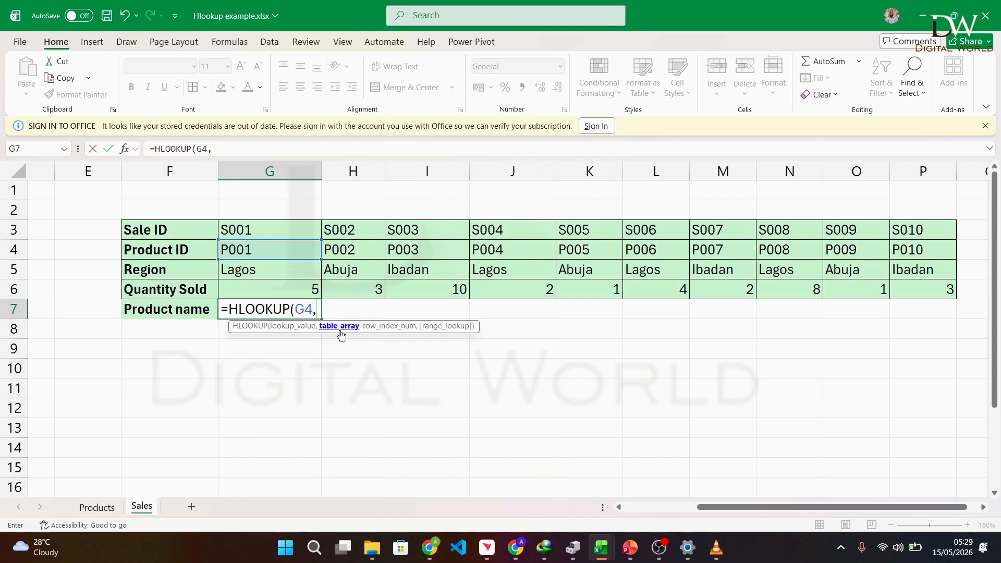
Complete the HLOOKUP formula with table array Products!C3:M6, row index 2 and FALSE for an exact match.
{"action": "left_click", "coordinate": [97, 507]}
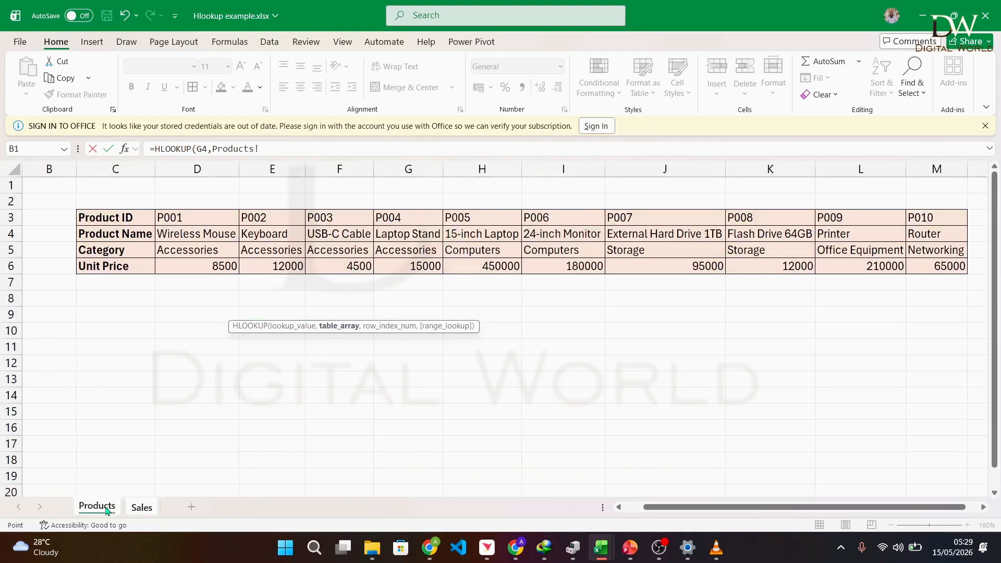
{"action": "left_click_drag", "start_coordinate": [125, 218], "coordinate": [933, 266]}
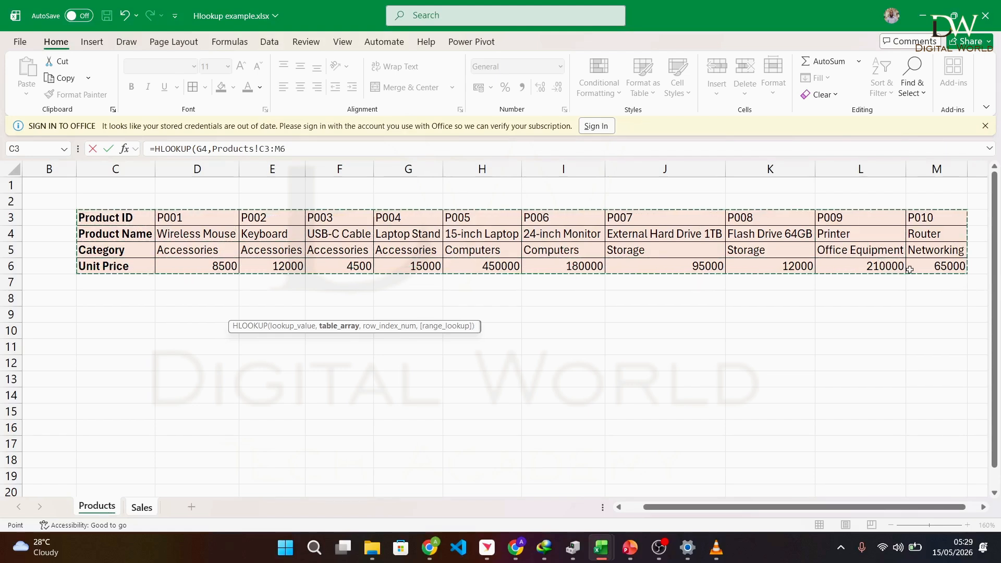
{"action": "type", "text": ","}
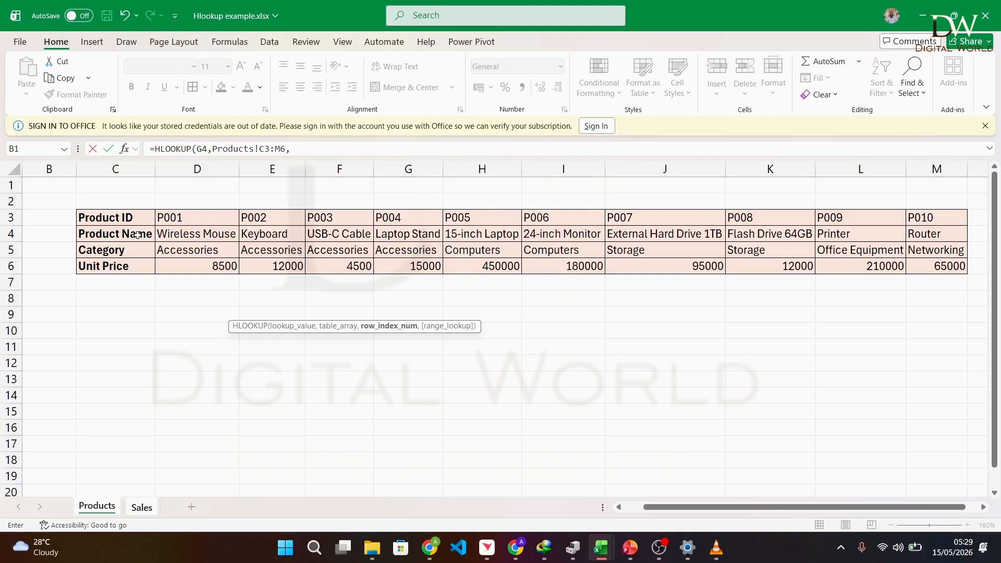
{"action": "left_click", "coordinate": [291, 150]}
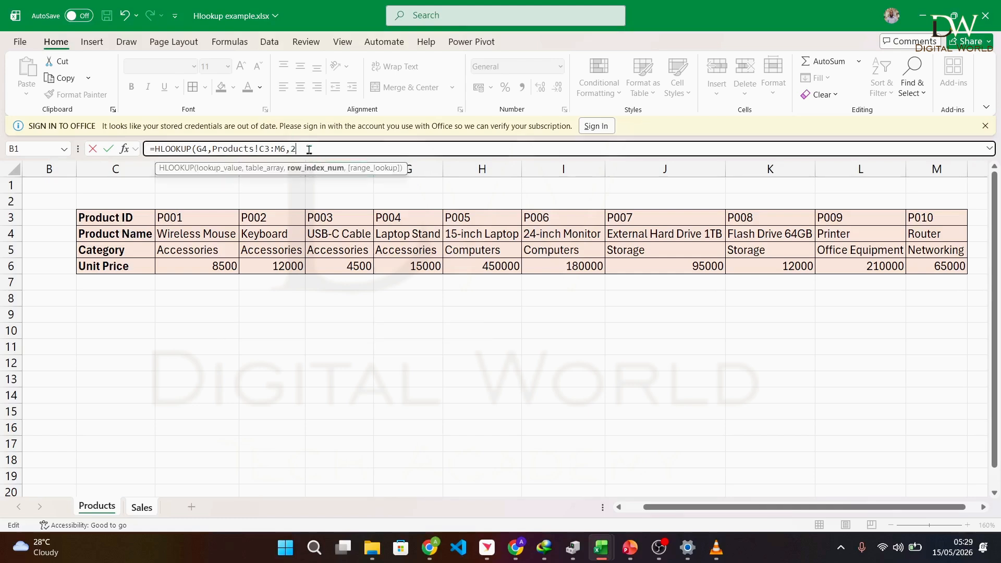
{"action": "type", "text": "2,"}
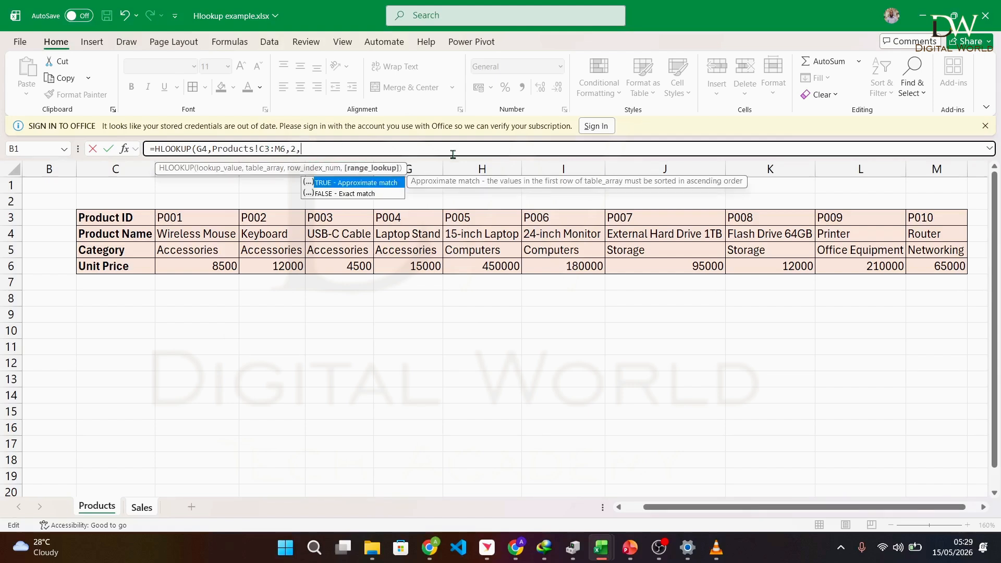
{"action": "key", "text": "Down"}
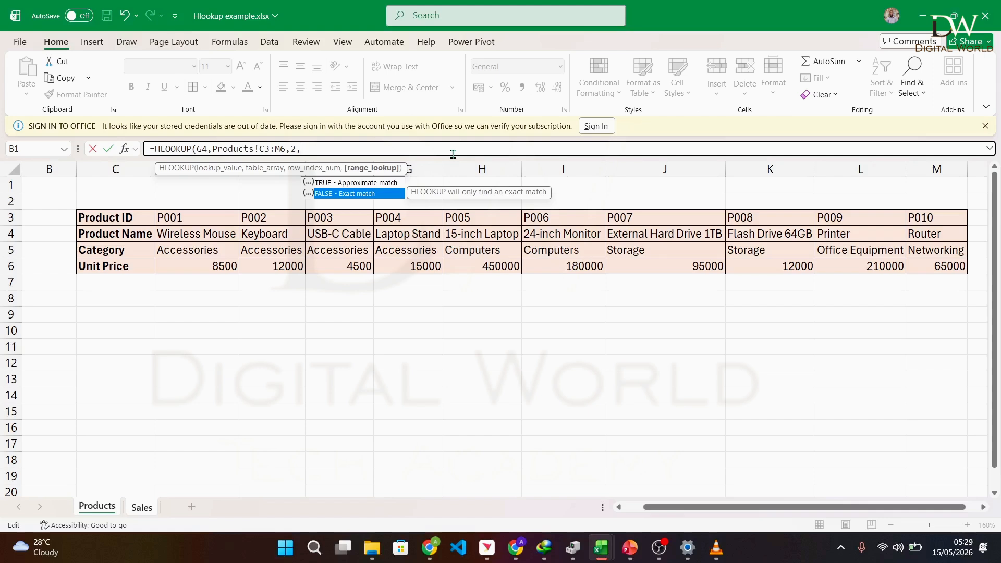
{"action": "key", "text": "Tab"}
{"action": "key", "text": "Return"}
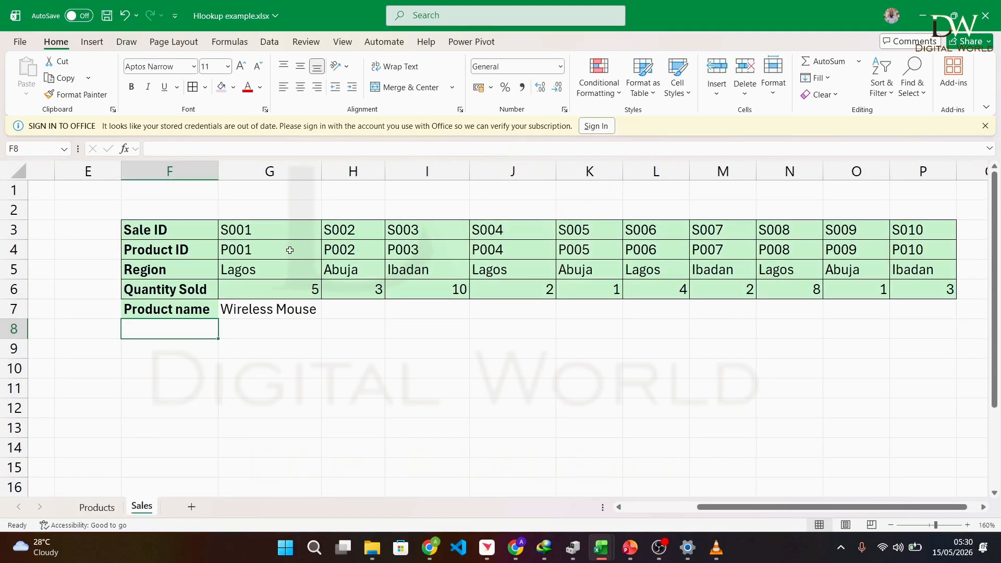
Check the G7 result against the Products sheet and fill the formula across the Product name row to P7.
{"action": "left_click", "coordinate": [110, 510]}
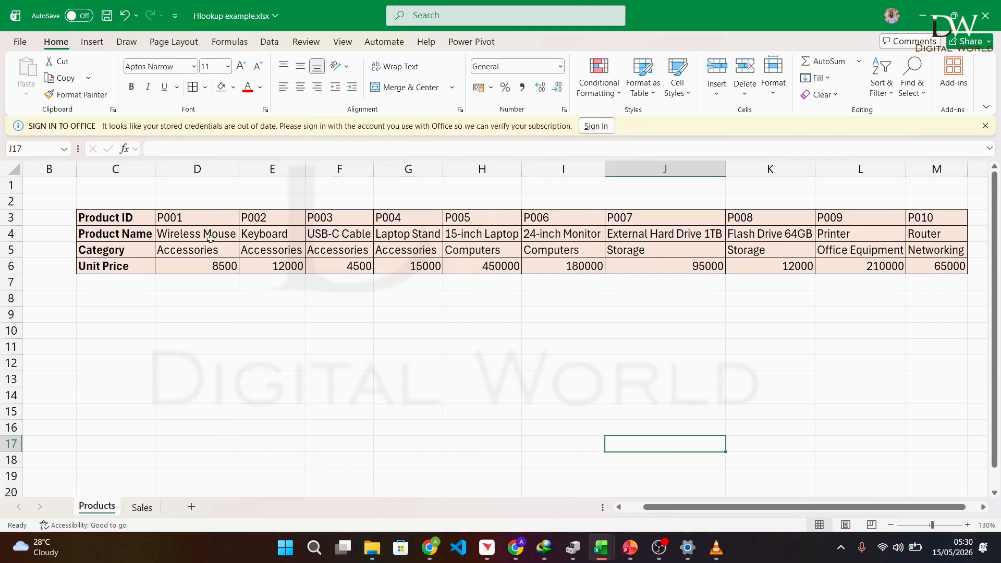
{"action": "left_click", "coordinate": [144, 508]}
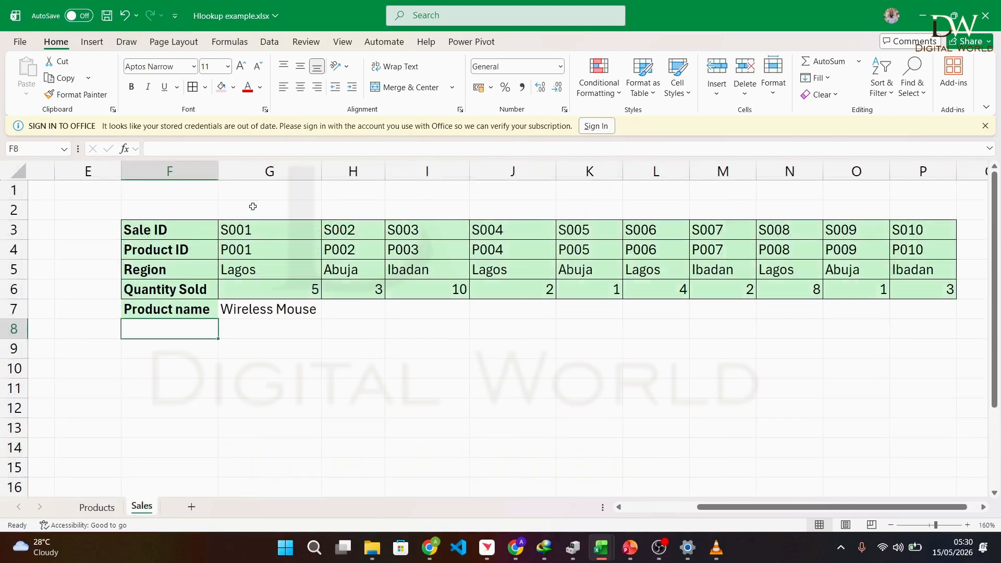
{"action": "left_click", "coordinate": [269, 312]}
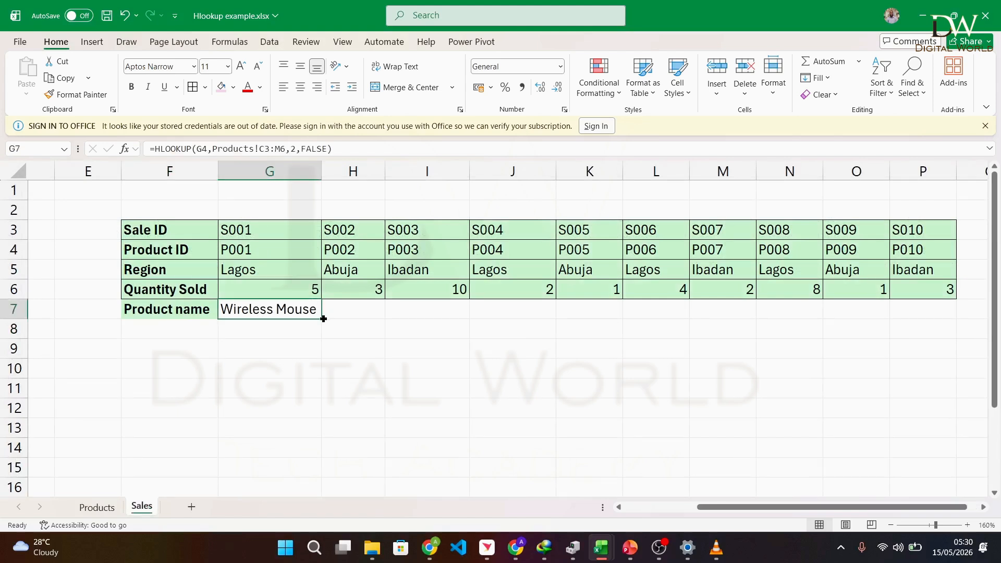
{"action": "left_click_drag", "start_coordinate": [323, 319], "coordinate": [939, 304]}
{"action": "left_click_drag", "start_coordinate": [322, 174], "coordinate": [321, 175]}
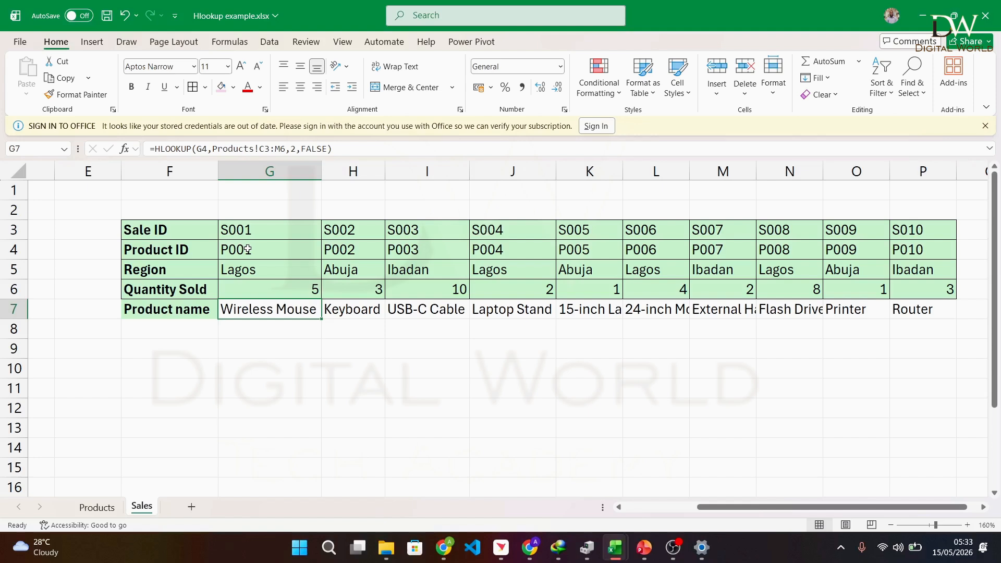
Review the lookup value and table array of the G7 HLOOKUP formula against the range C3:M6 on the Products sheet.
{"action": "left_click", "coordinate": [112, 508]}
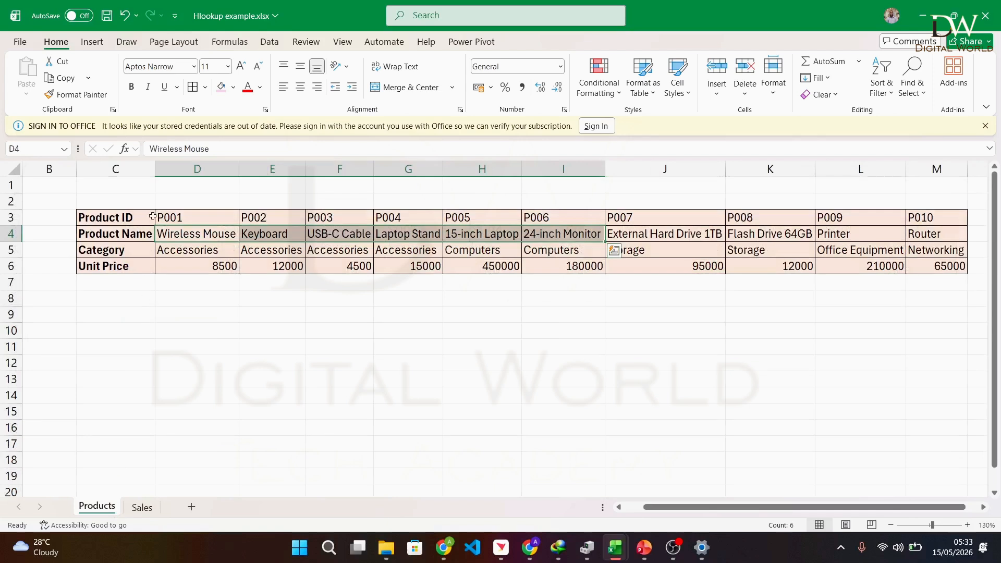
{"action": "left_click", "coordinate": [142, 507]}
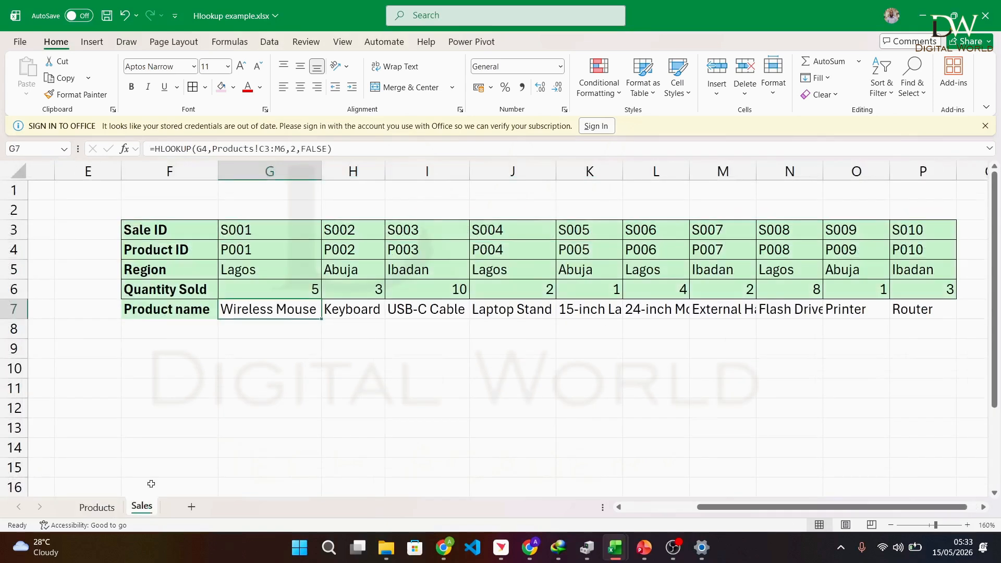
{"action": "double_click", "coordinate": [163, 150]}
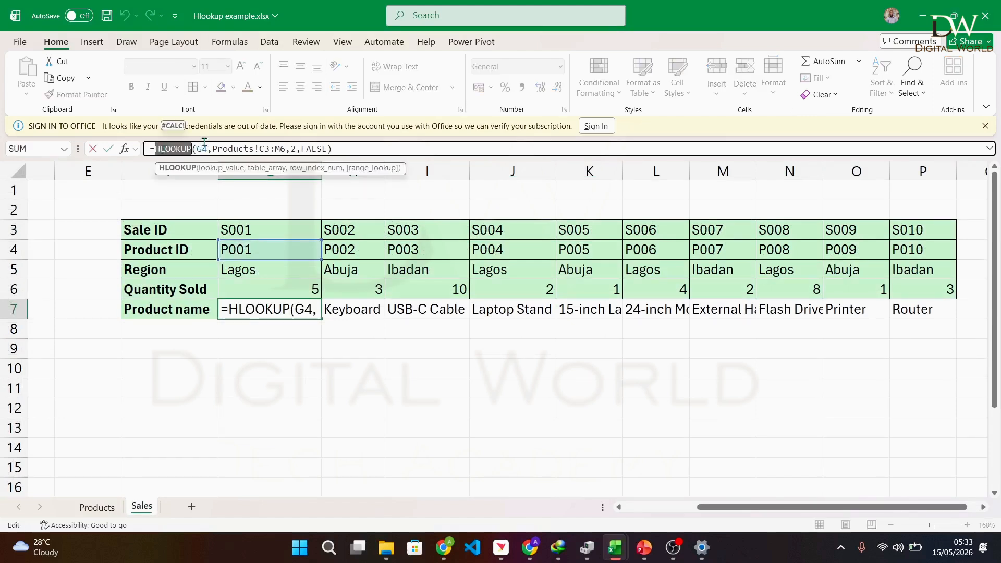
{"action": "left_click", "coordinate": [202, 147]}
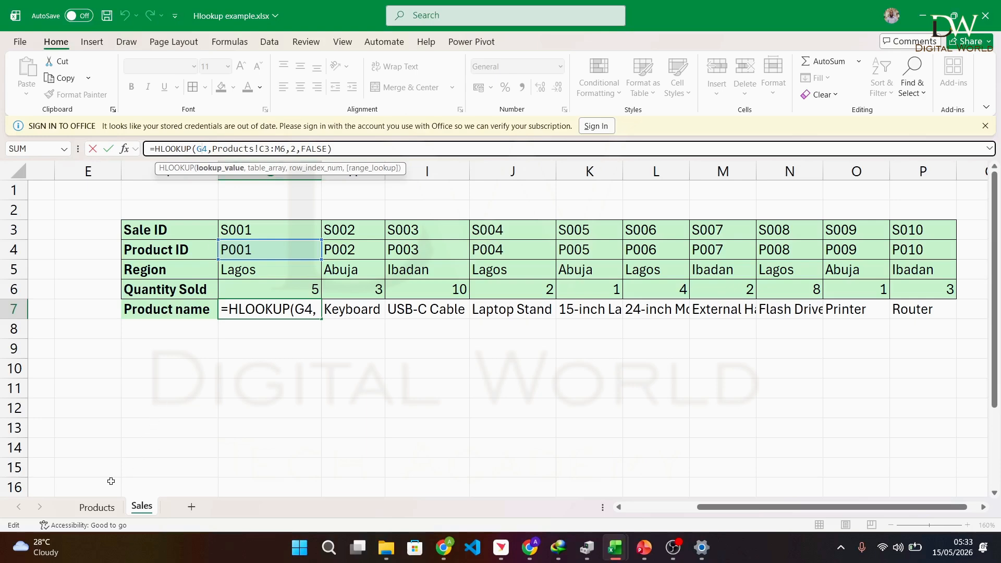
{"action": "left_click", "coordinate": [111, 506]}
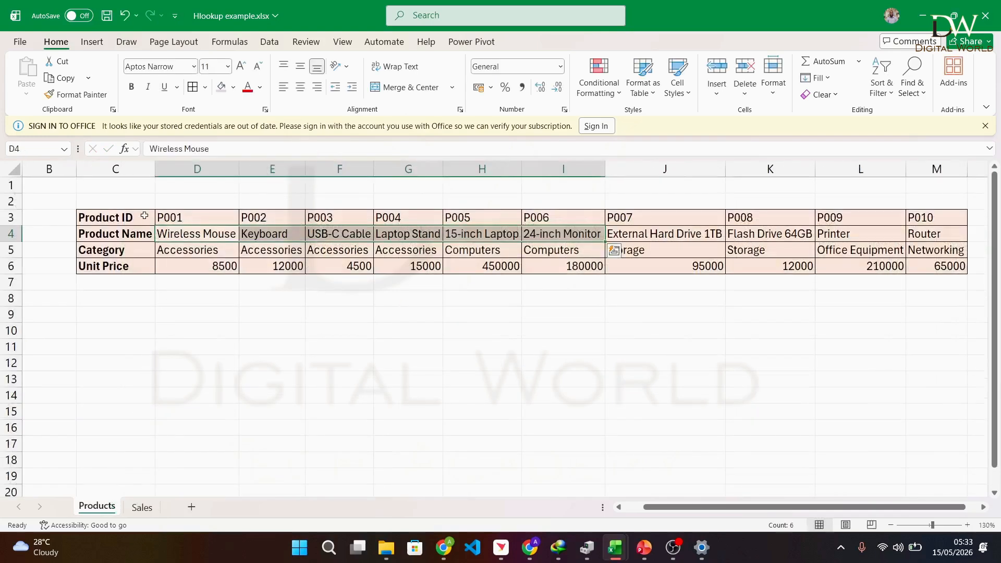
{"action": "left_click_drag", "start_coordinate": [121, 217], "coordinate": [939, 269]}
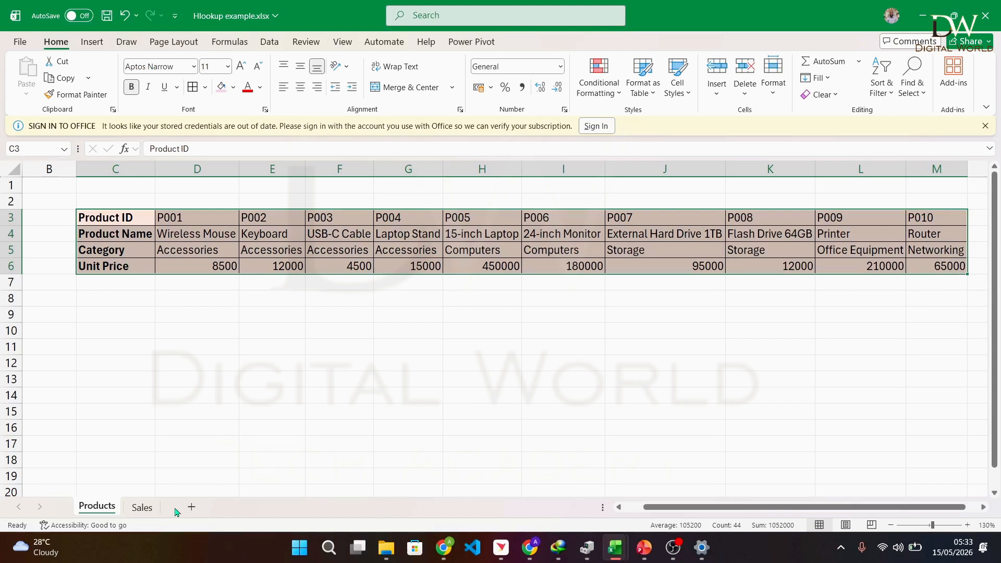
{"action": "left_click", "coordinate": [142, 508]}
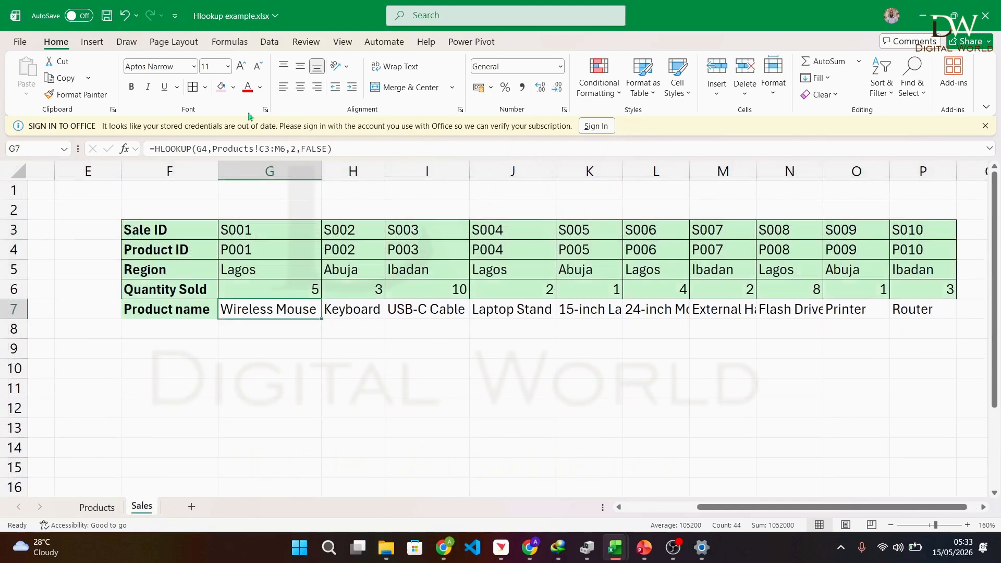
Examine the row index and exact-match arguments of the G7 formula, comparing the row index with the Products sheet's row order.
{"action": "left_click", "coordinate": [294, 149]}
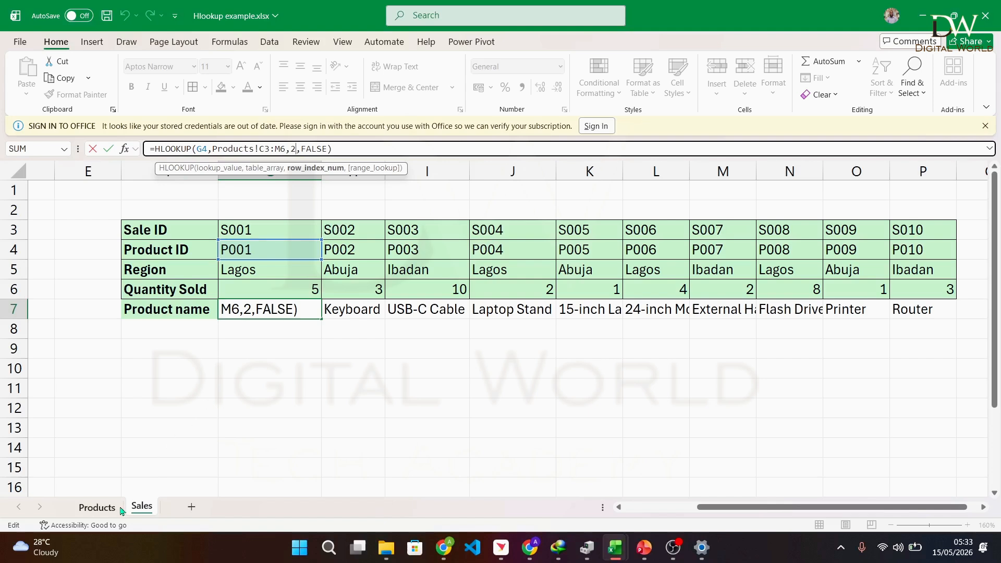
{"action": "left_click", "coordinate": [97, 507]}
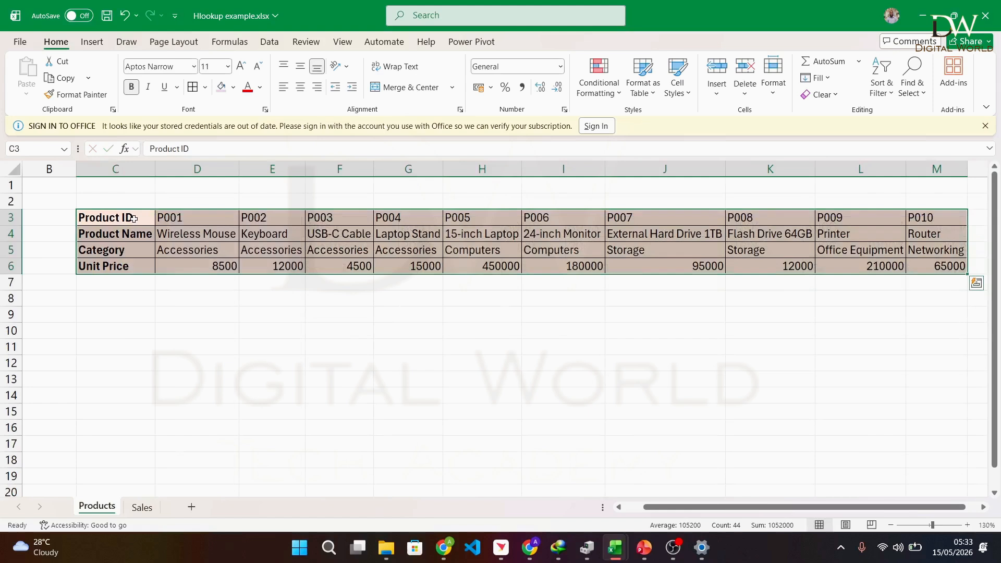
{"action": "left_click", "coordinate": [142, 239]}
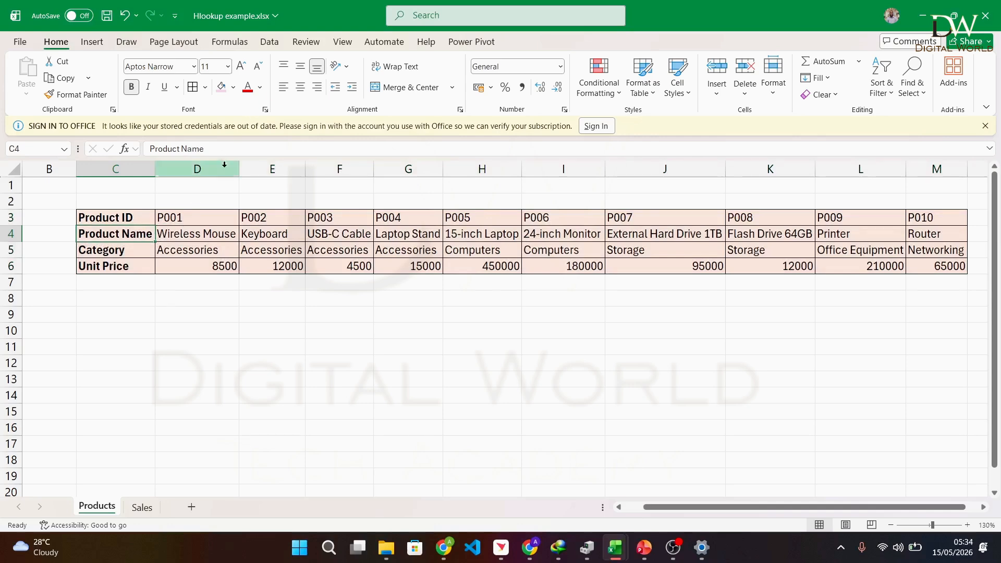
{"action": "left_click", "coordinate": [142, 507]}
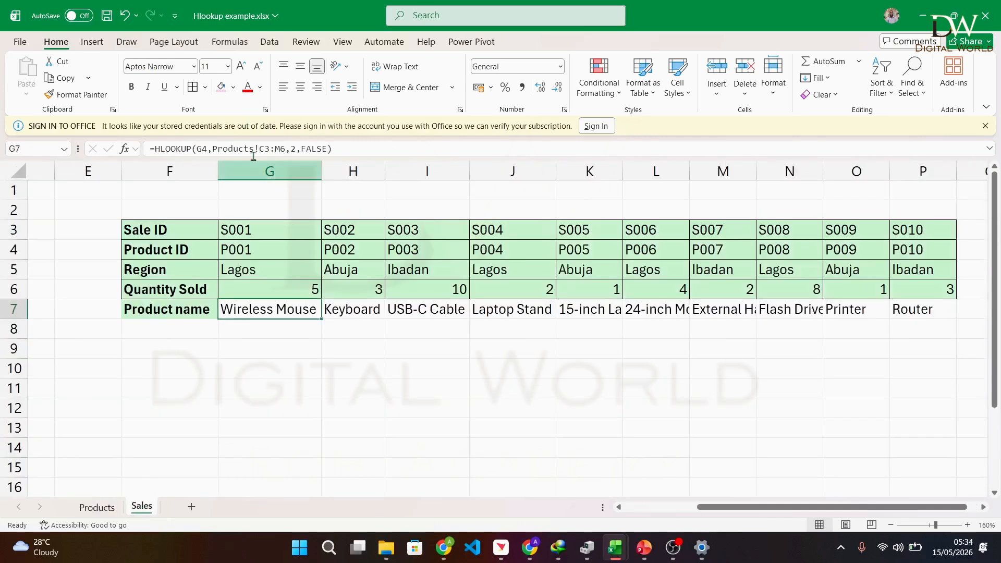
{"action": "double_click", "coordinate": [319, 150]}
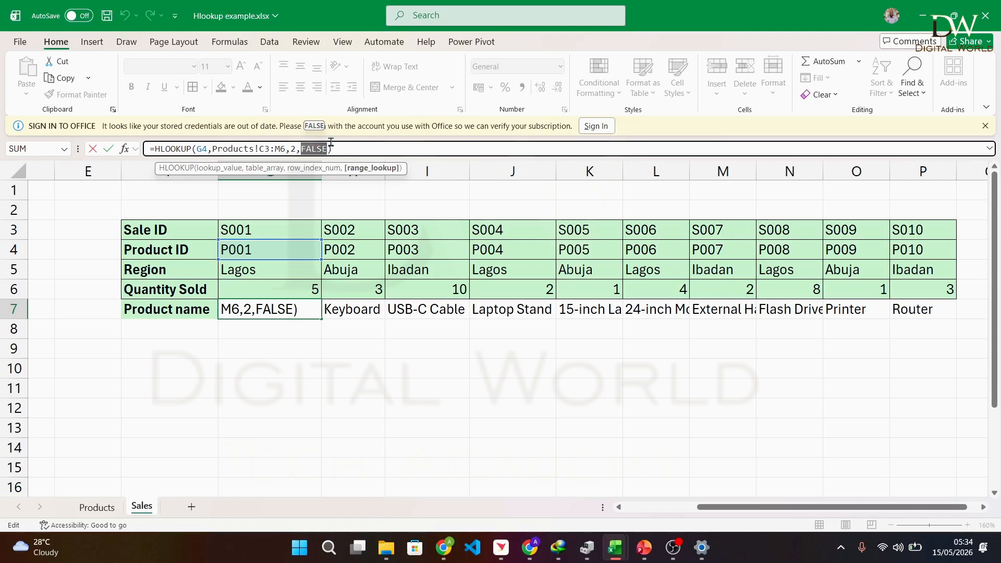
{"action": "left_click", "coordinate": [278, 255]}
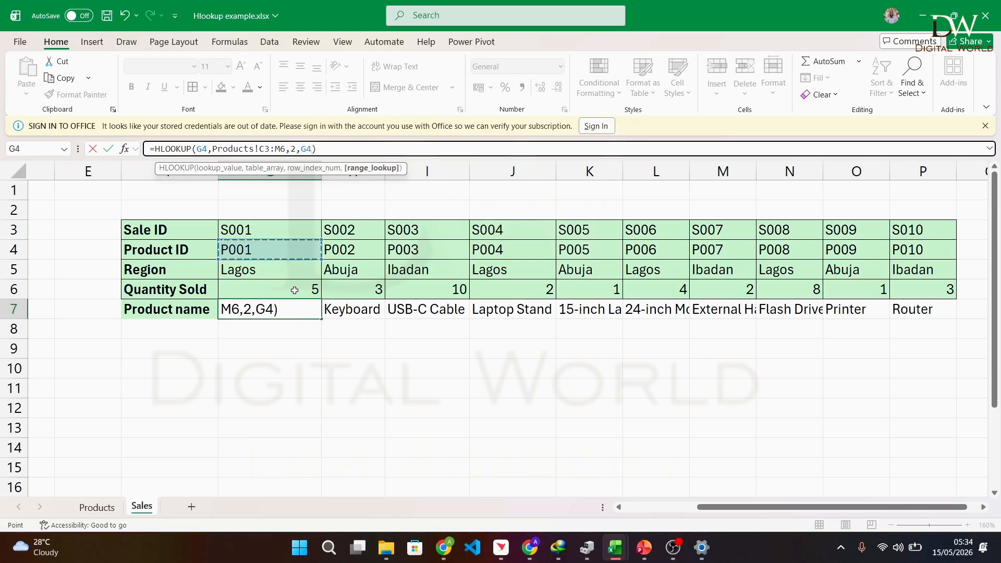
{"action": "key", "text": "Escape"}
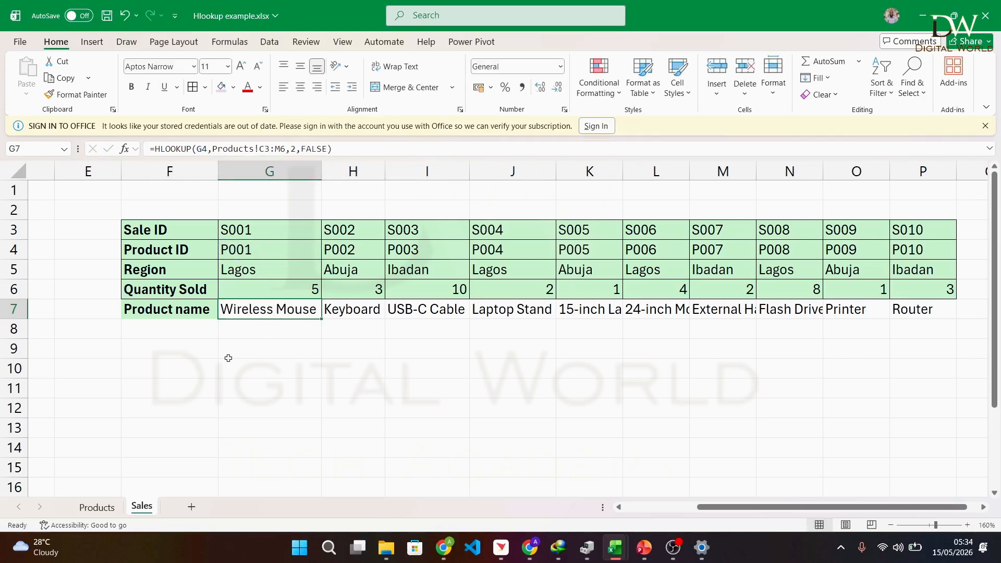
{"action": "left_click", "coordinate": [98, 507]}
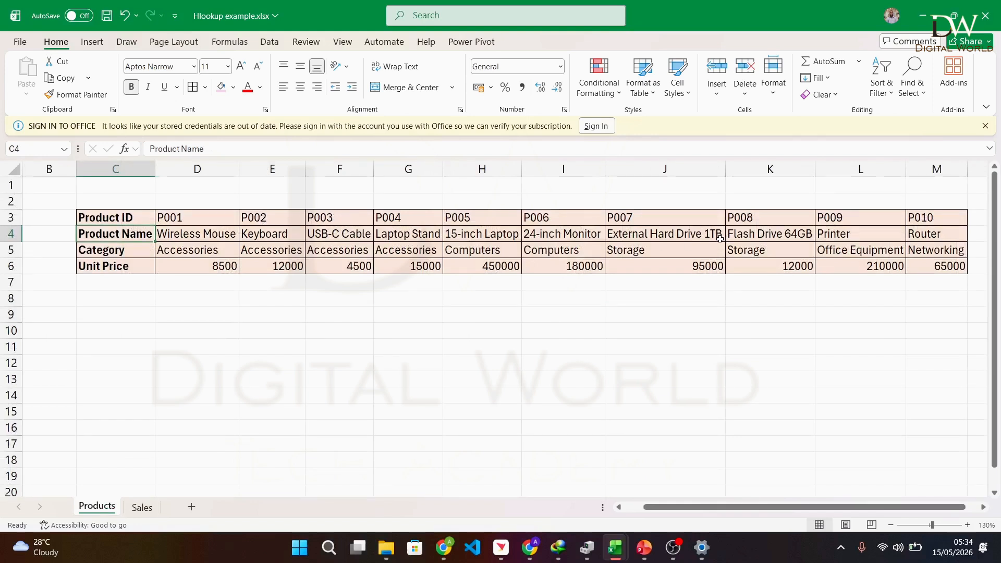
{"action": "left_click", "coordinate": [145, 505]}
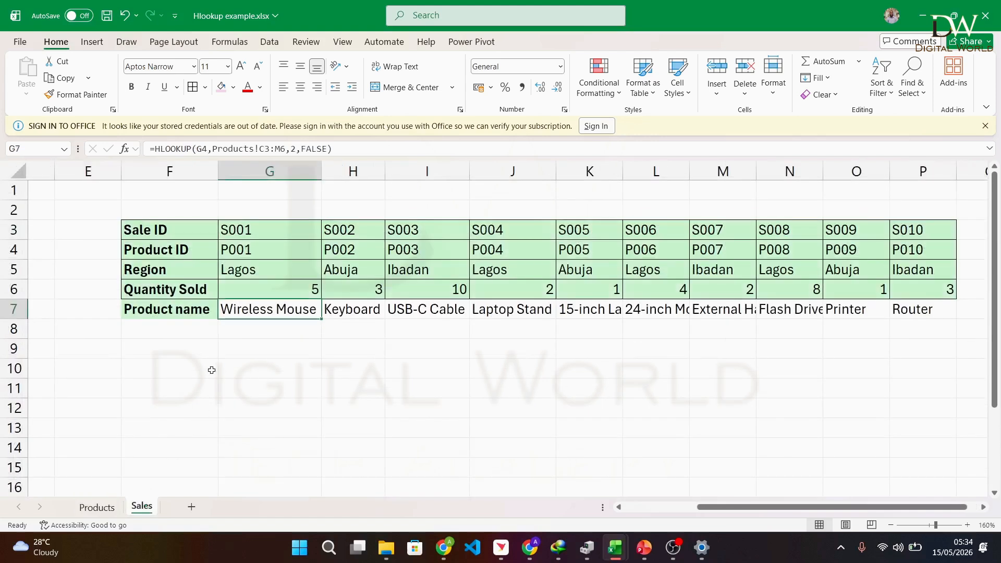
Add the row labels "Category" in F8 and "Unit Price" in F9, below Product name on the Sales sheet.
{"action": "left_click", "coordinate": [168, 329]}
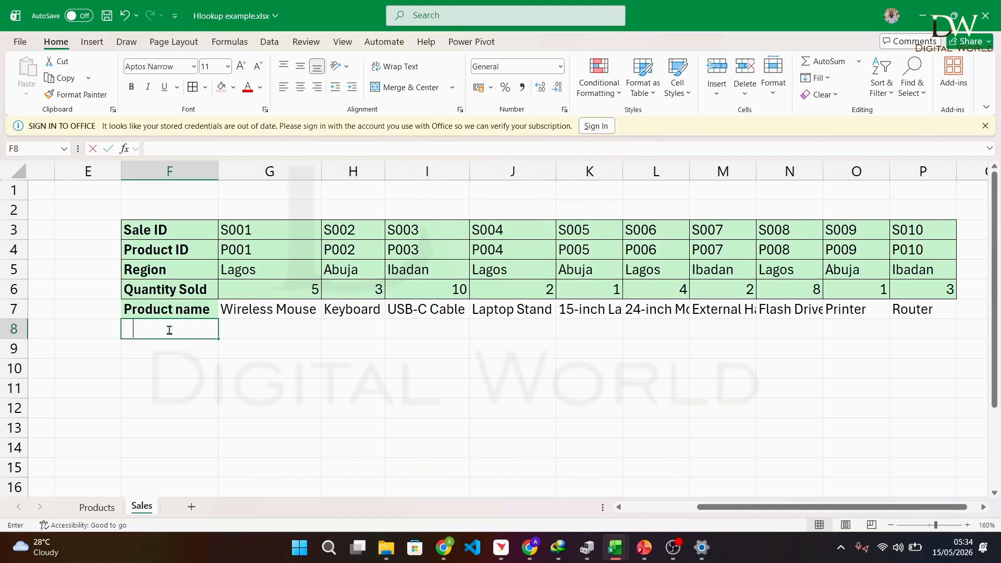
{"action": "type", "text": "Category"}
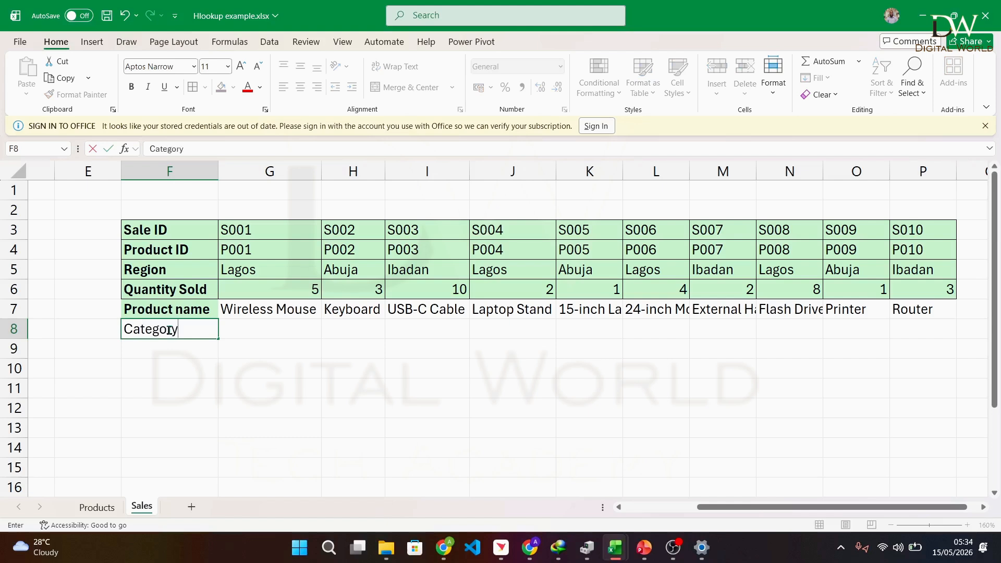
{"action": "key", "text": "Return"}
{"action": "type", "text": "Un"}
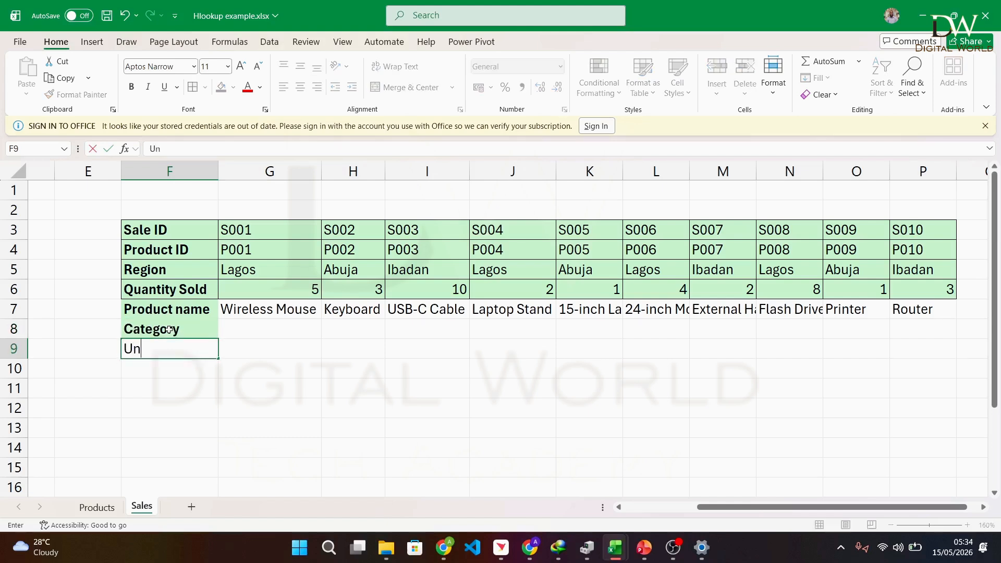
{"action": "type", "text": "it Price"}
Begin an HLOOKUP formula in G8 with lookup value G4 and table array Products!C3:M6.
{"action": "left_click", "coordinate": [269, 329]}
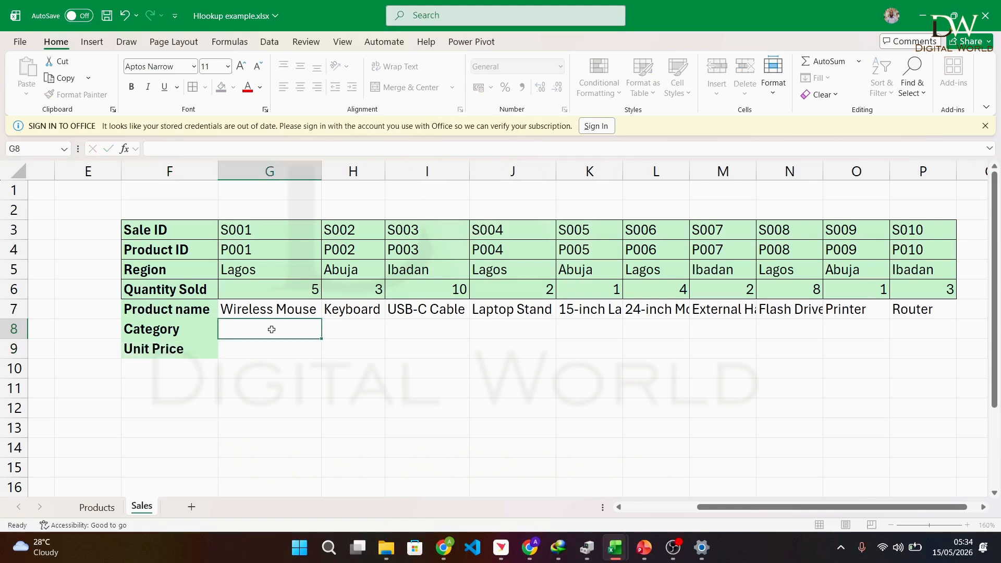
{"action": "type", "text": "="}
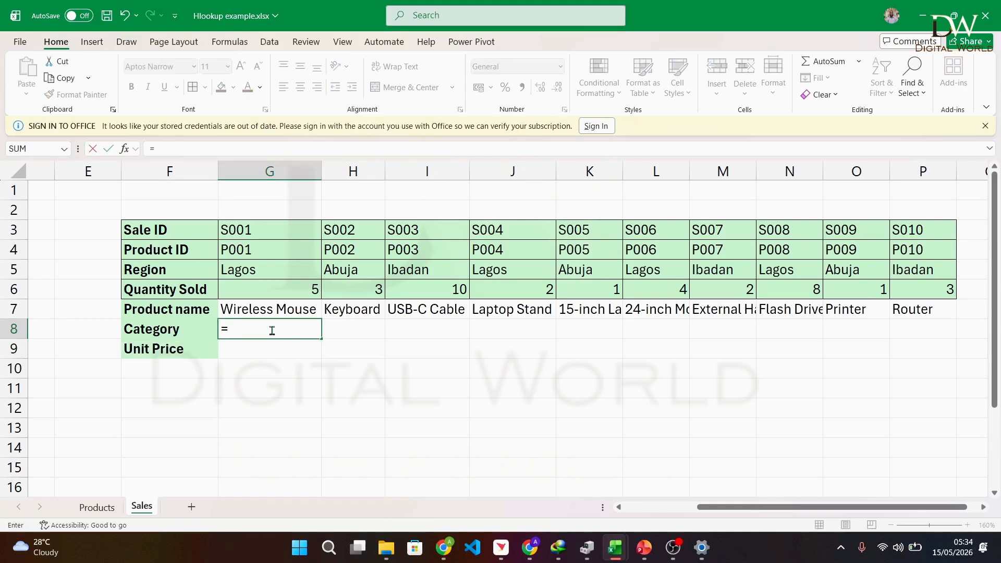
{"action": "type", "text": "hlook"}
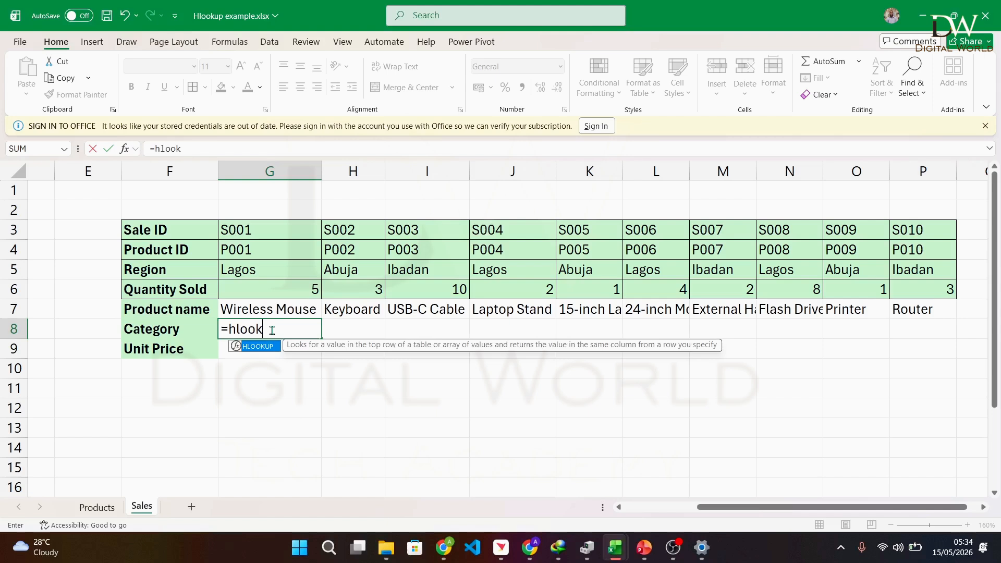
{"action": "key", "text": "Tab"}
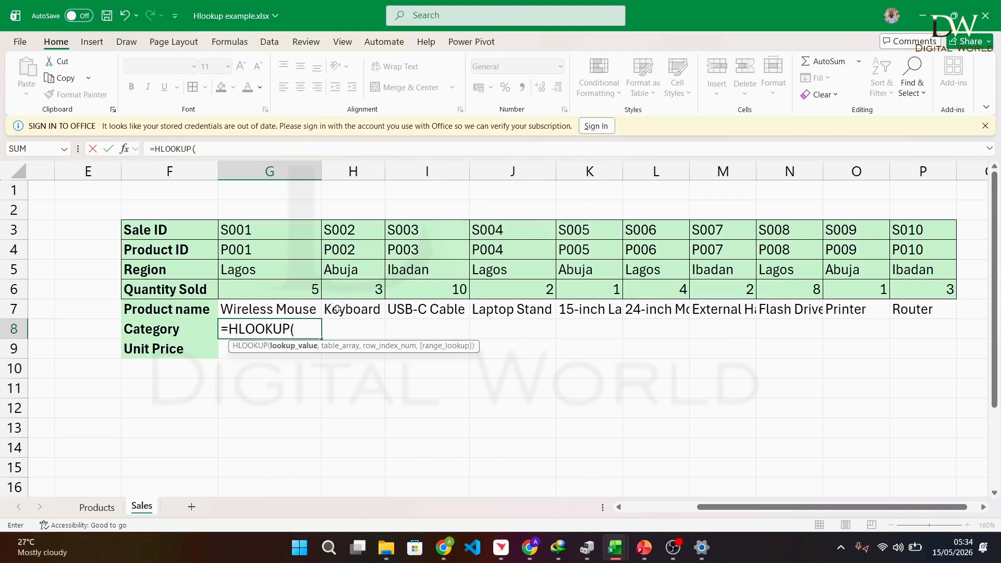
{"action": "left_click", "coordinate": [234, 252]}
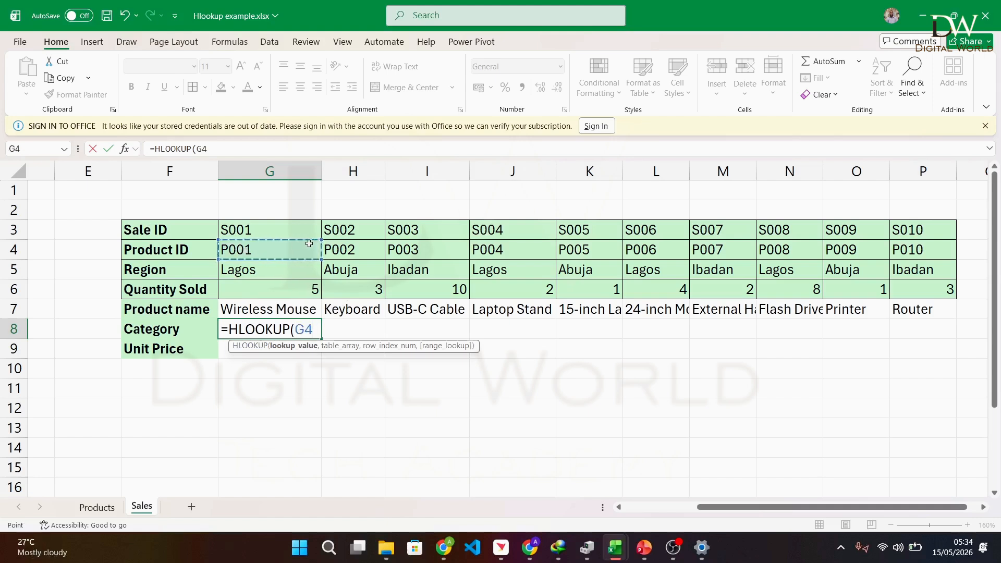
{"action": "type", "text": ","}
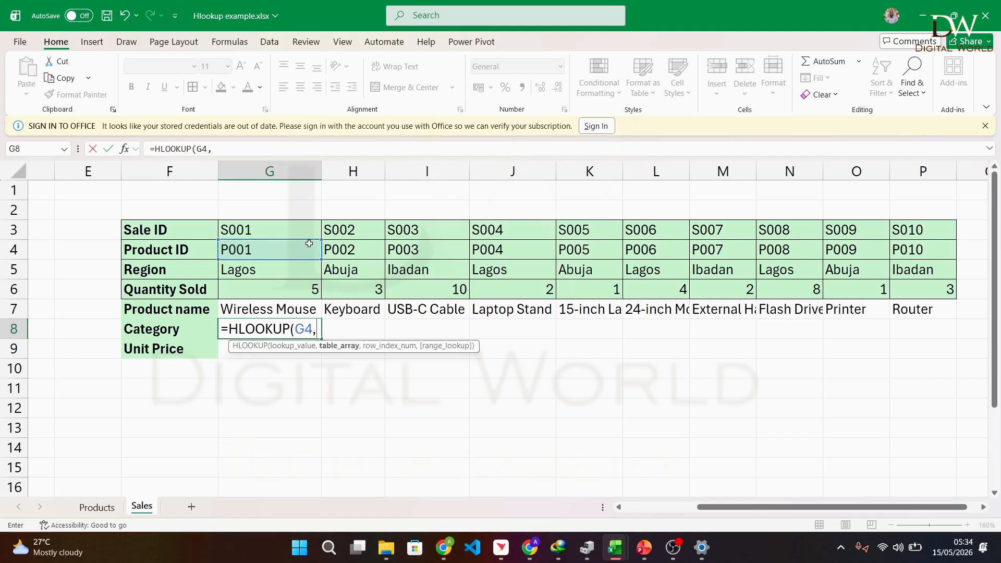
{"action": "left_click", "coordinate": [97, 507]}
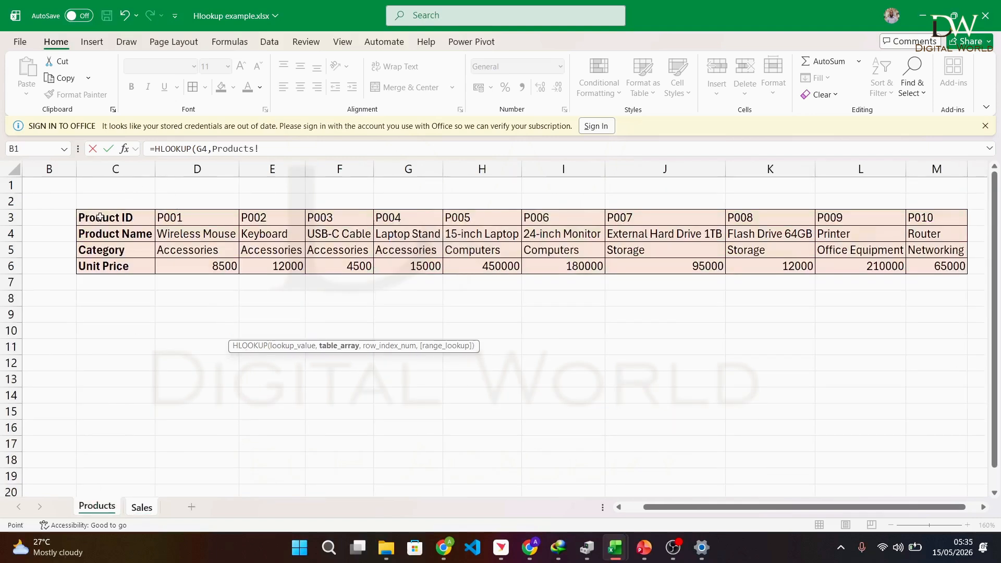
{"action": "left_click_drag", "start_coordinate": [100, 218], "coordinate": [924, 266]}
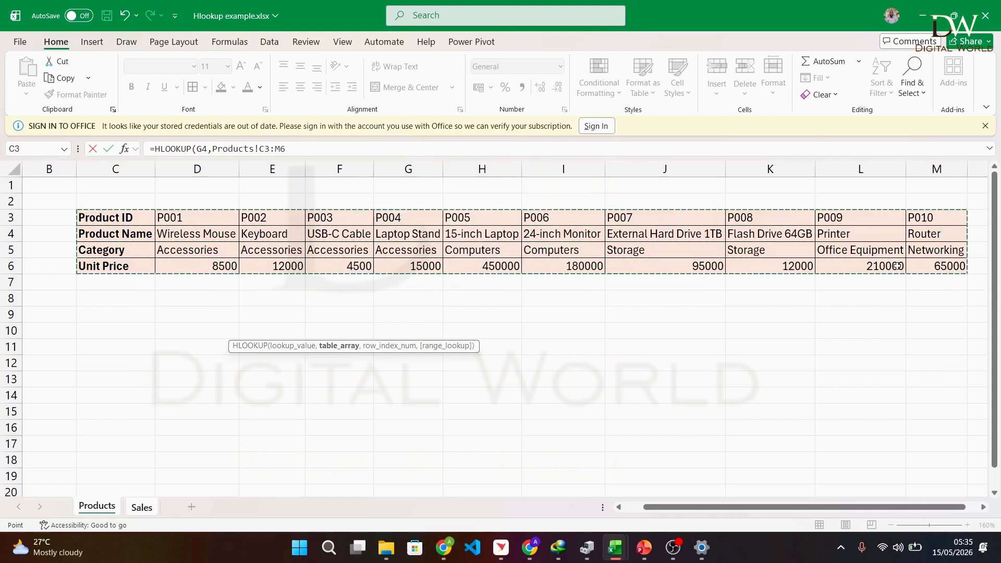
Complete the G8 formula with row index 3 and FALSE for an exact match, and fill it across the Category row to P8.
{"action": "type", "text": ","}
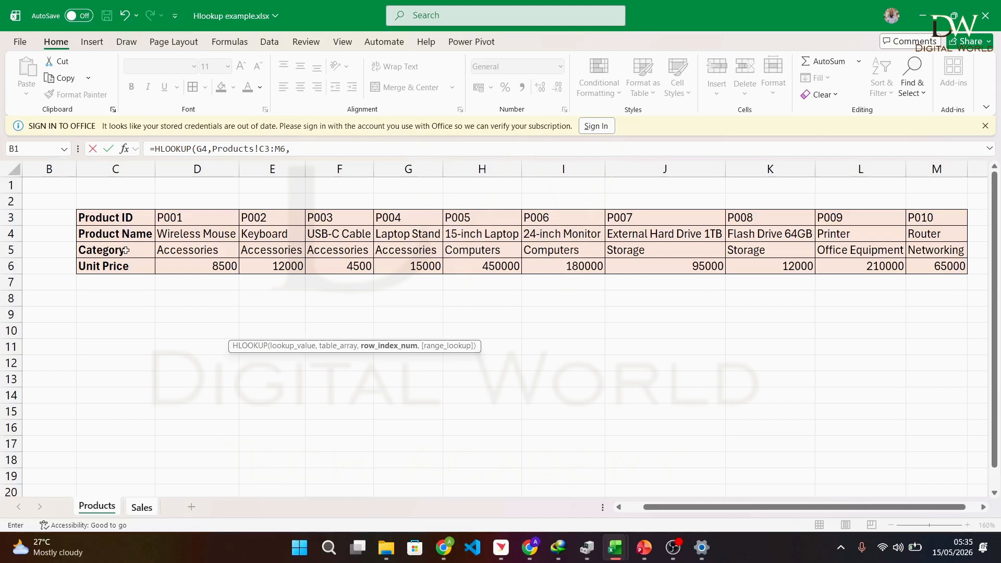
{"action": "left_click", "coordinate": [324, 150]}
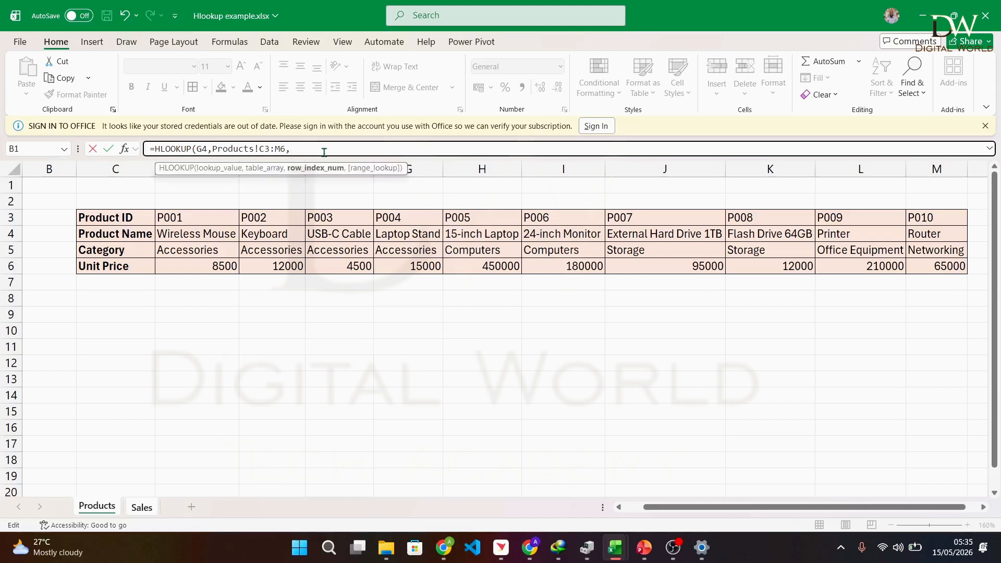
{"action": "type", "text": "3,"}
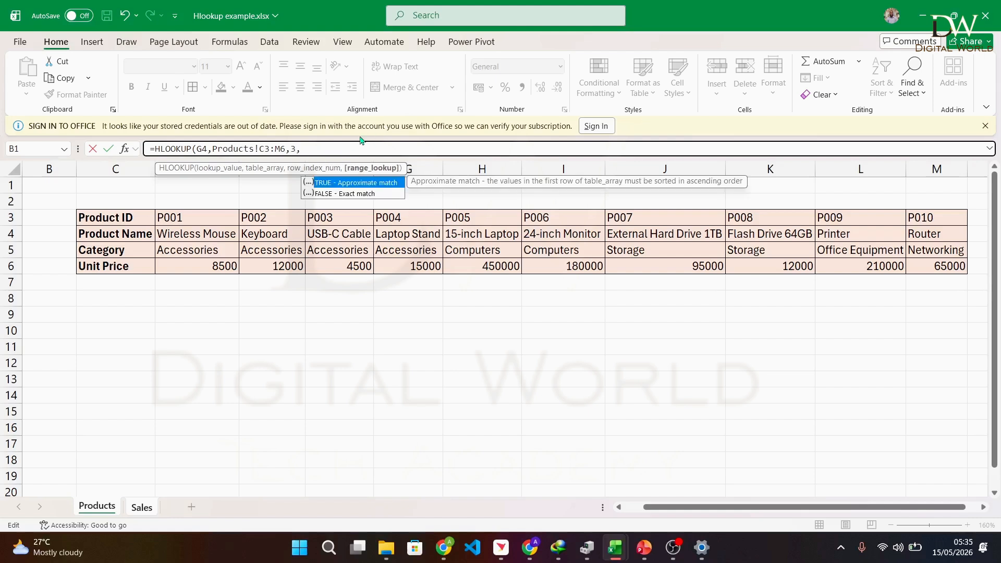
{"action": "key", "text": "Down"}
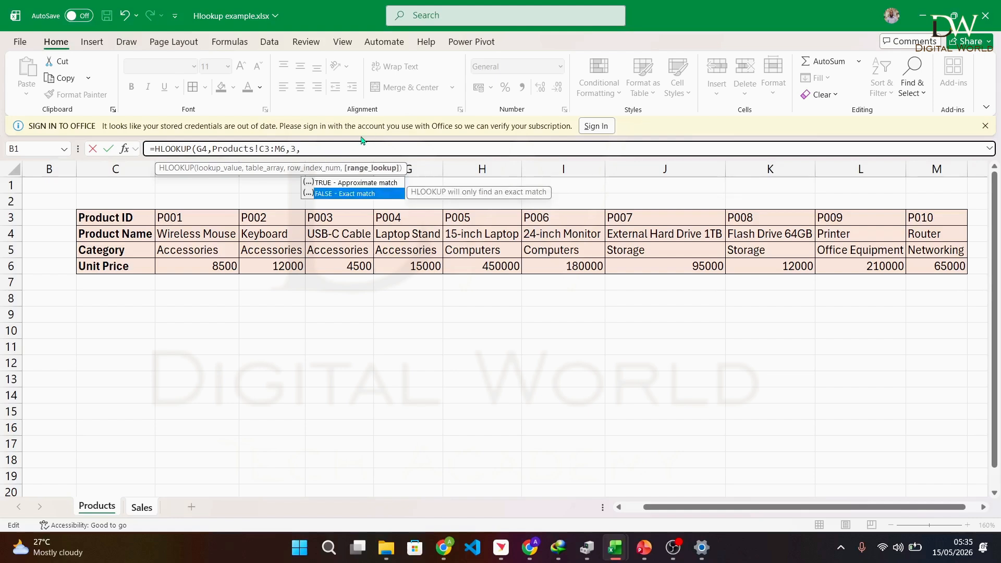
{"action": "key", "text": "Tab"}
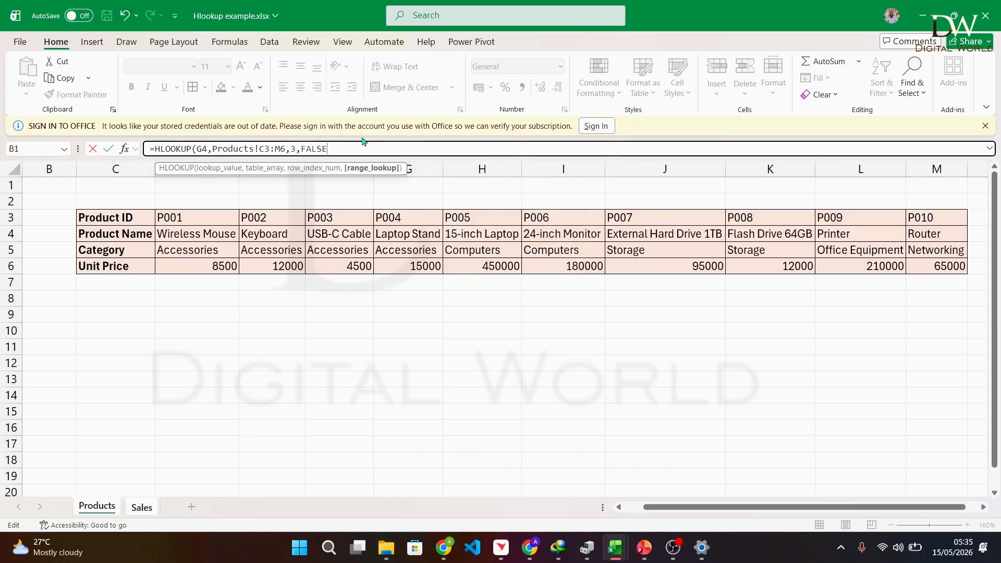
{"action": "key", "text": "Return"}
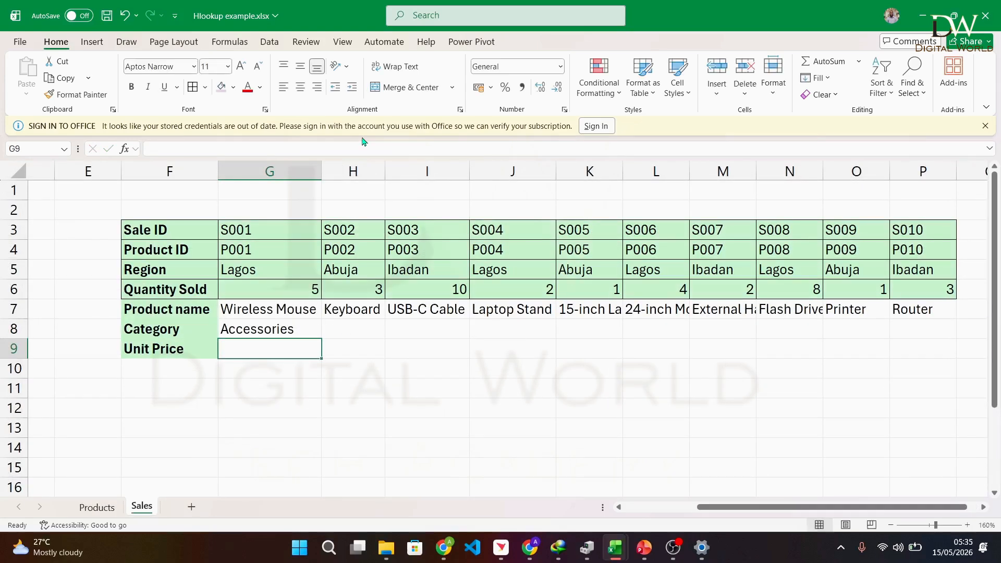
{"action": "left_click", "coordinate": [292, 327]}
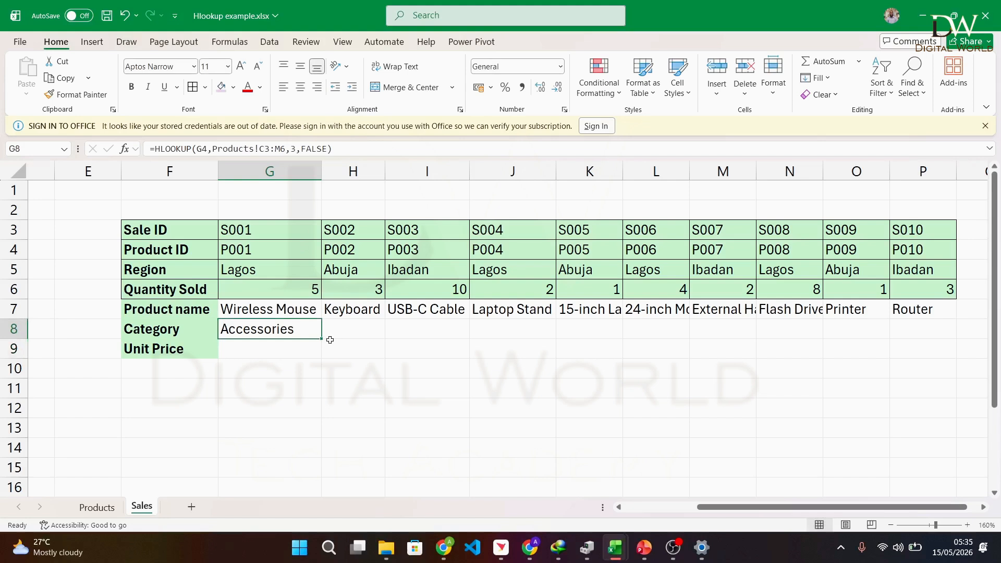
{"action": "left_click_drag", "start_coordinate": [322, 339], "coordinate": [946, 341]}
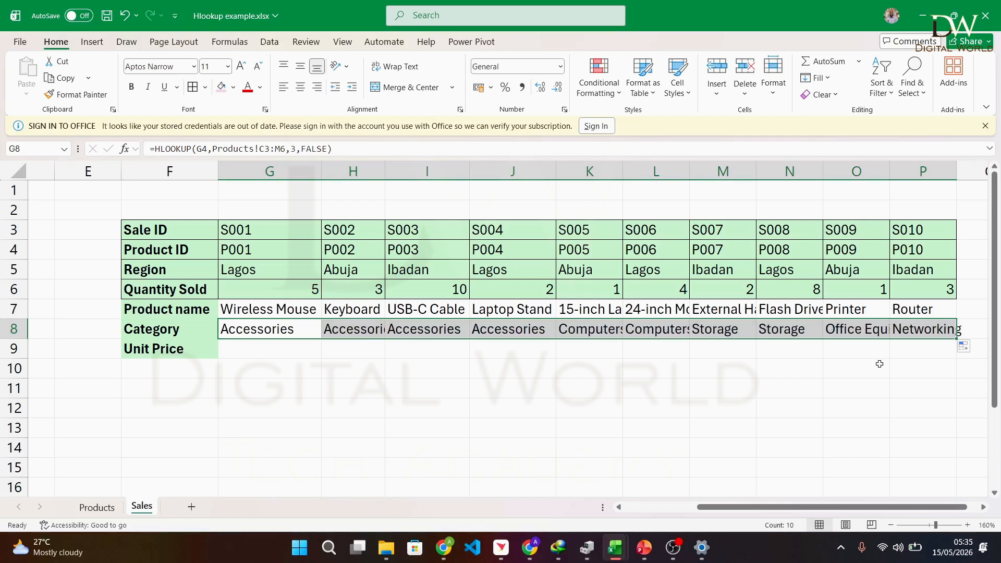
Begin an HLOOKUP formula in G9 of the Sales sheet with lookup value G4 and table array Products!C3:M6.
{"action": "left_click", "coordinate": [243, 350]}
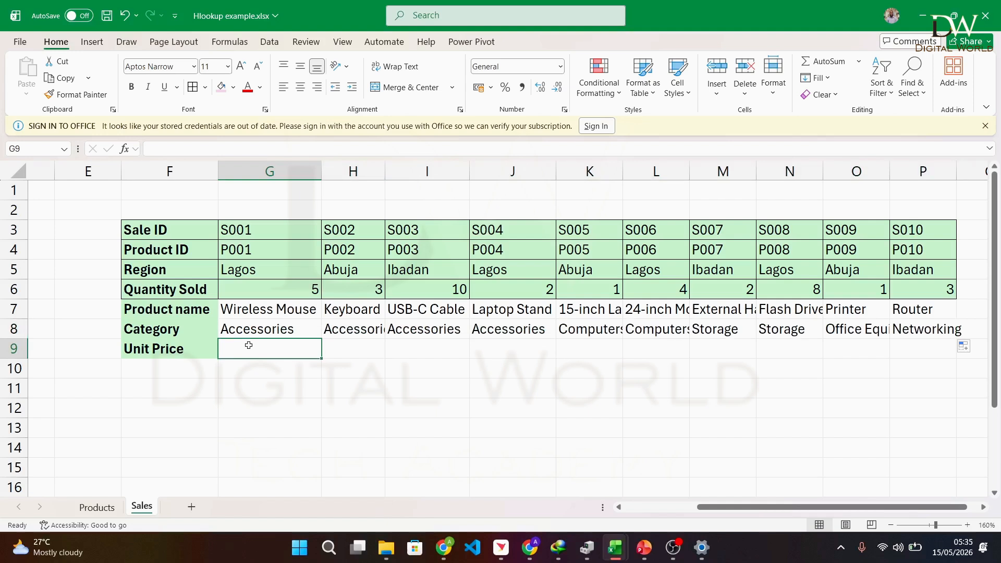
{"action": "type", "text": "="}
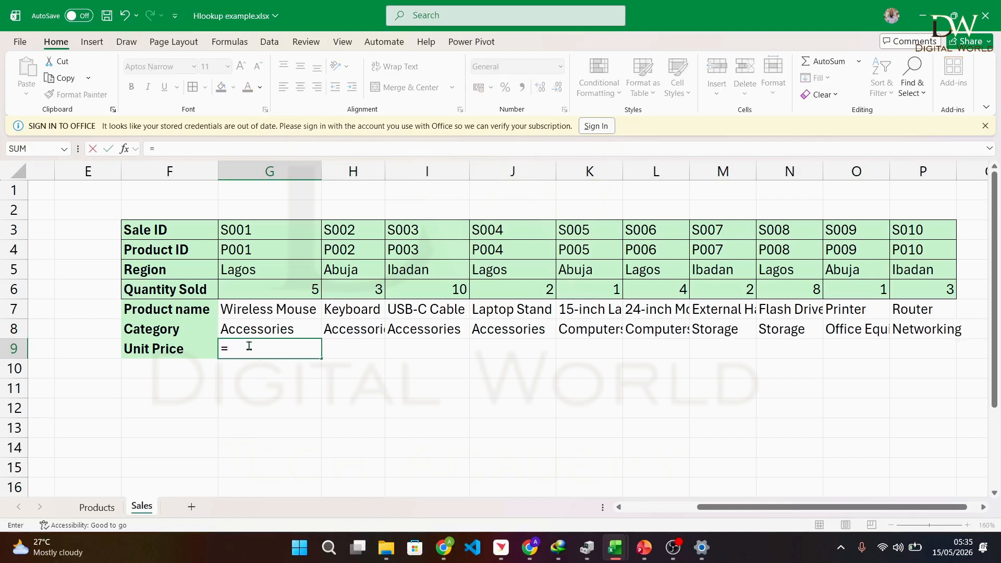
{"action": "type", "text": "Hlookup"}
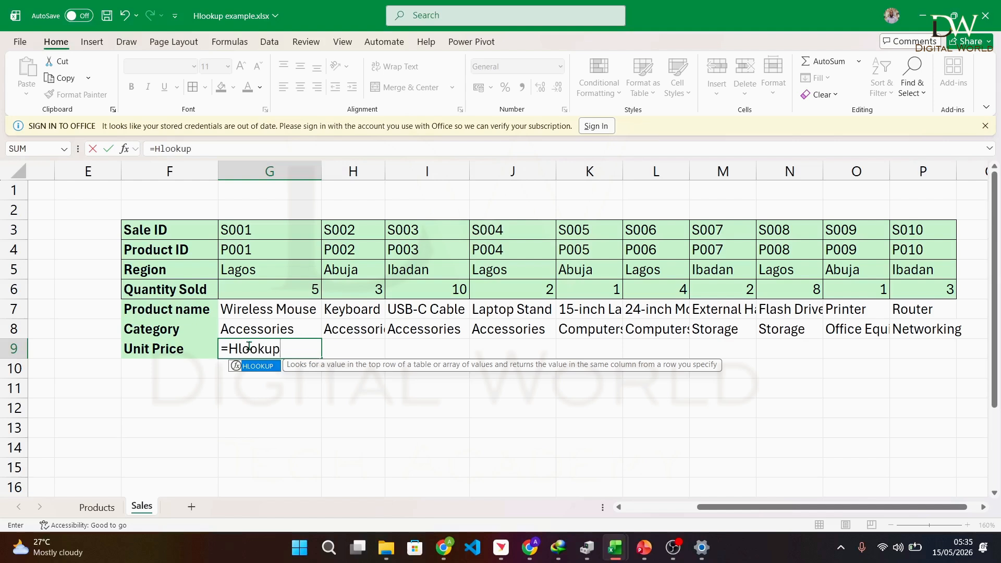
{"action": "key", "text": "Tab"}
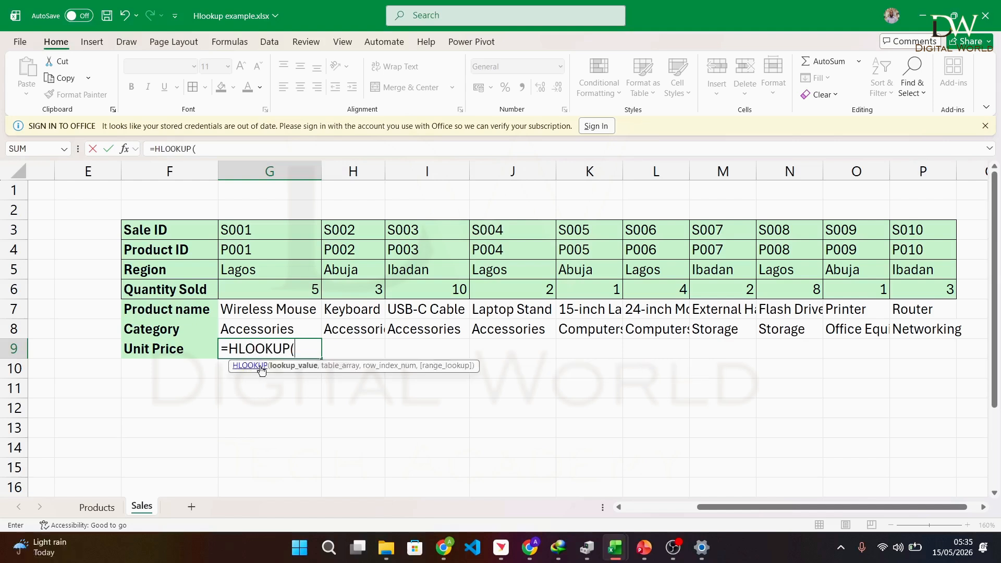
{"action": "left_click", "coordinate": [283, 254]}
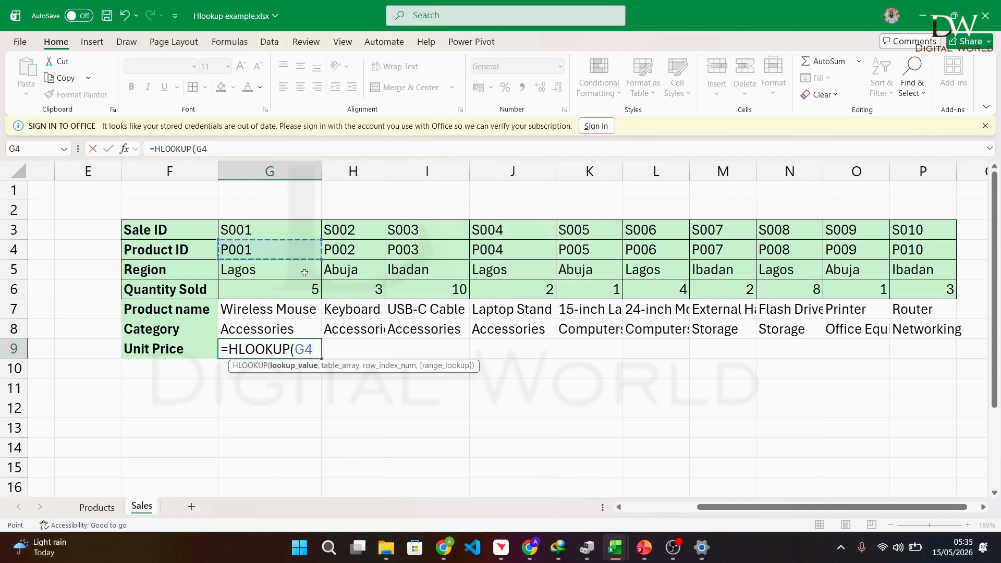
{"action": "type", "text": ","}
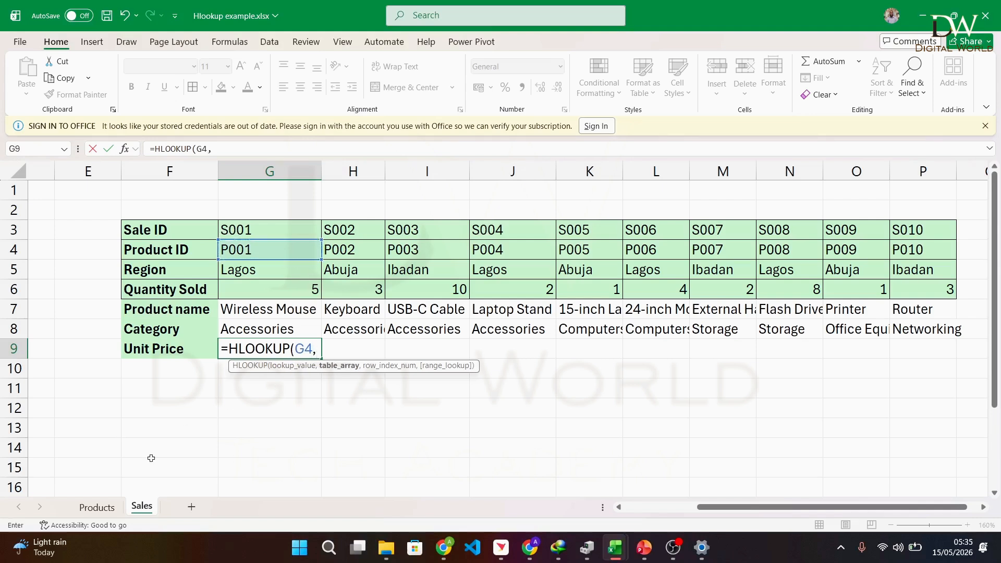
{"action": "left_click", "coordinate": [111, 504]}
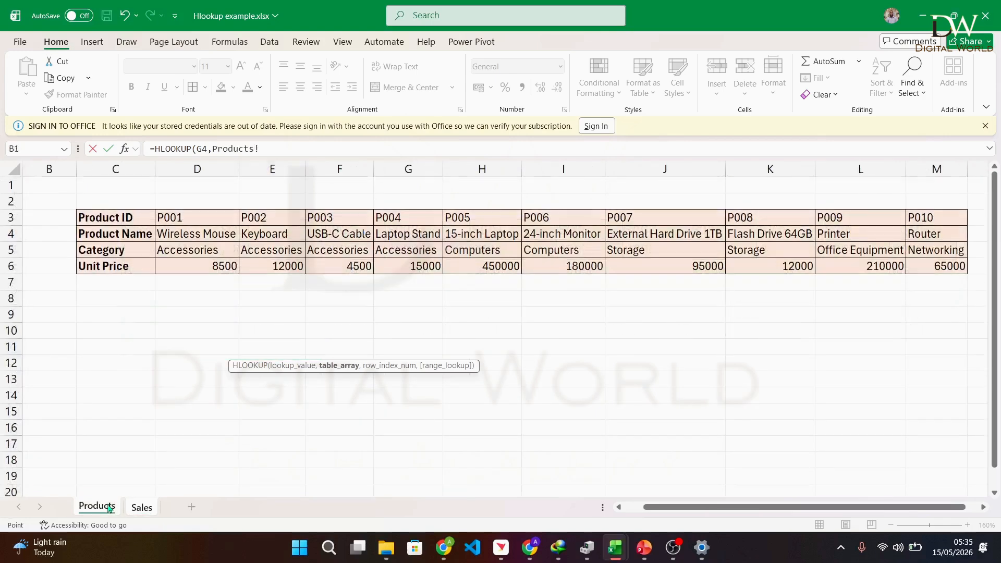
{"action": "left_click", "coordinate": [121, 219]}
{"action": "left_click_drag", "start_coordinate": [121, 219], "coordinate": [927, 261]}
{"action": "type", "text": ","}
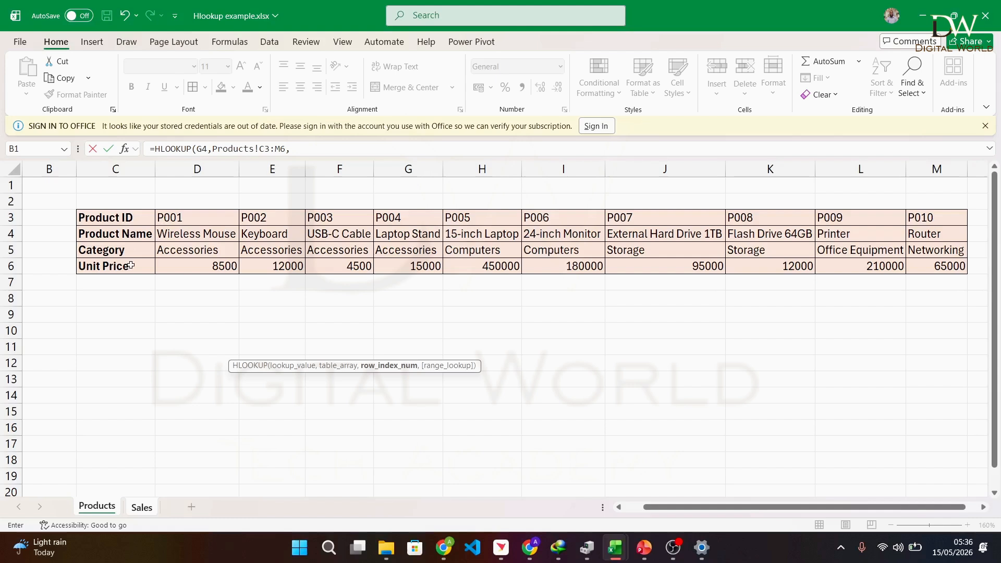
Complete the G9 formula with row index 4 and FALSE for an exact match, and fill it across the Unit Price row to P9.
{"action": "type", "text": "4,"}
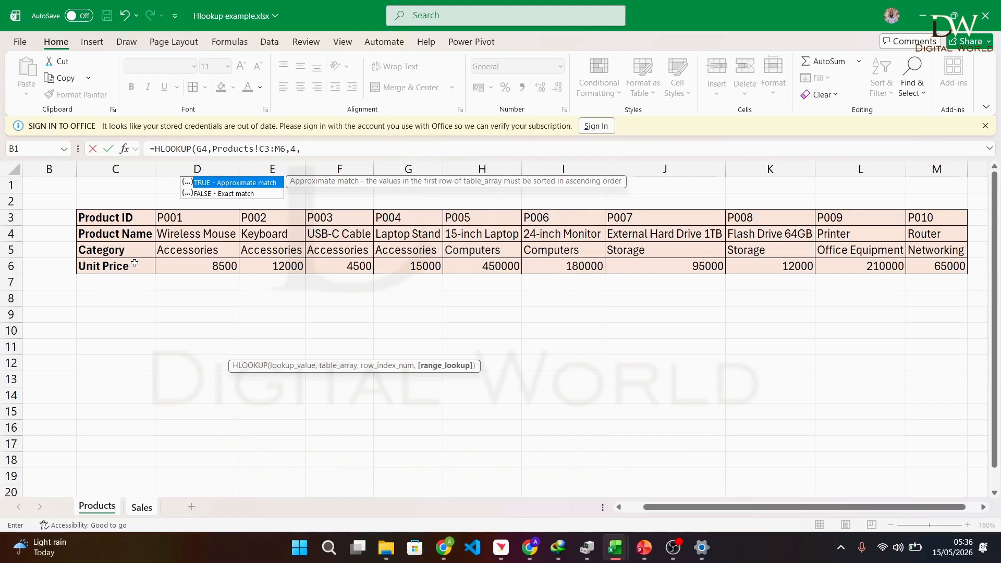
{"action": "key", "text": "Down"}
{"action": "key", "text": "Tab"}
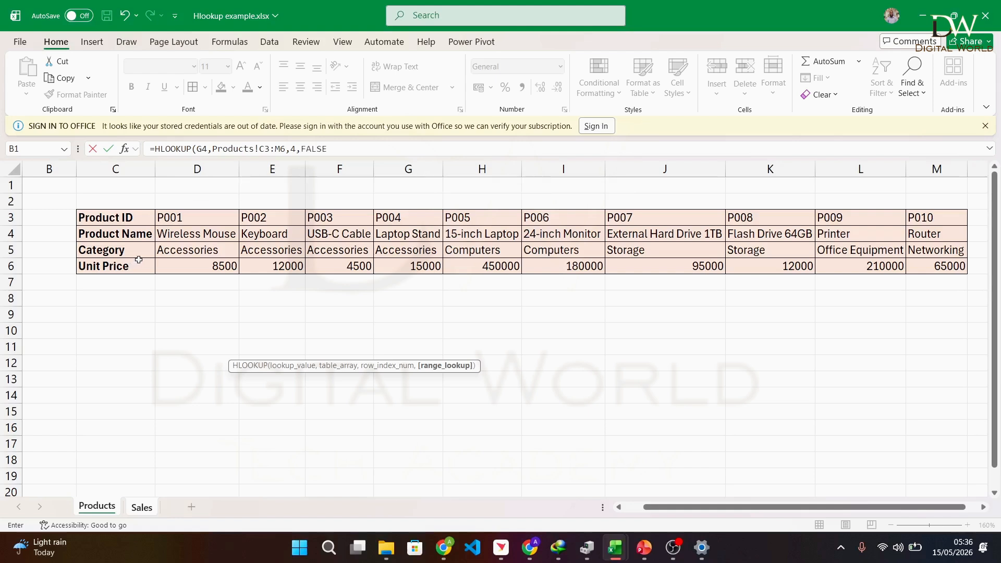
{"action": "key", "text": "Return"}
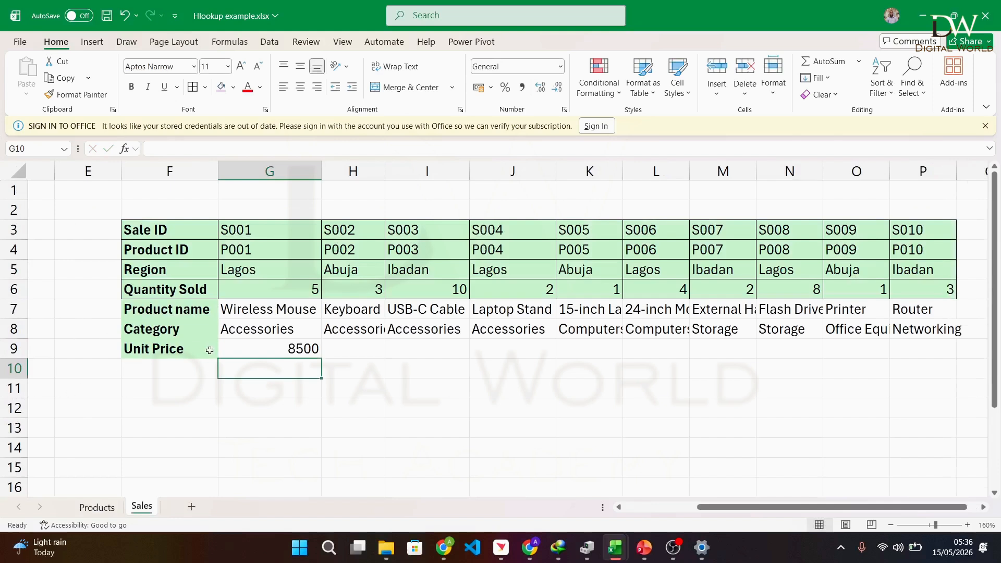
{"action": "left_click", "coordinate": [242, 350]}
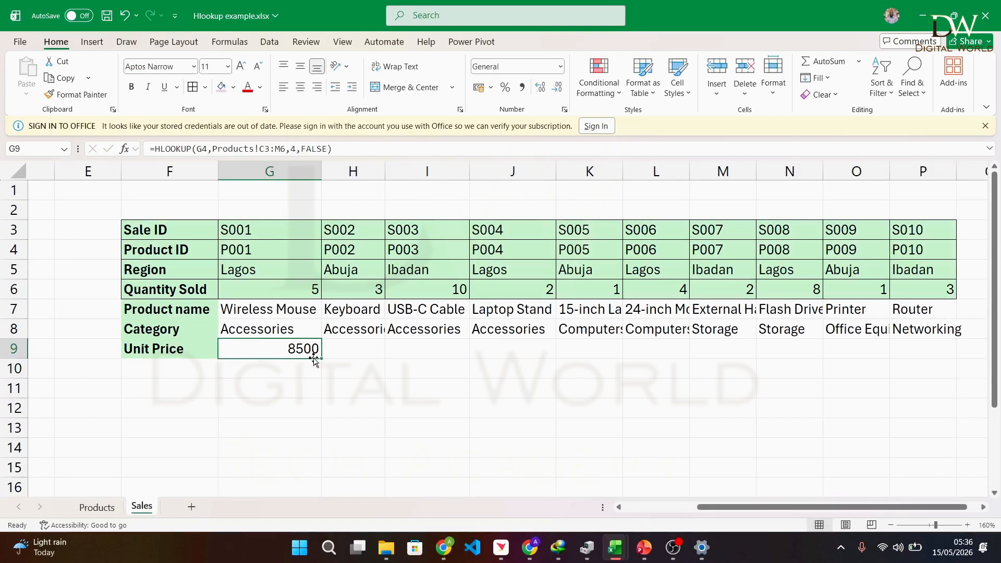
{"action": "left_click_drag", "start_coordinate": [314, 359], "coordinate": [933, 355]}
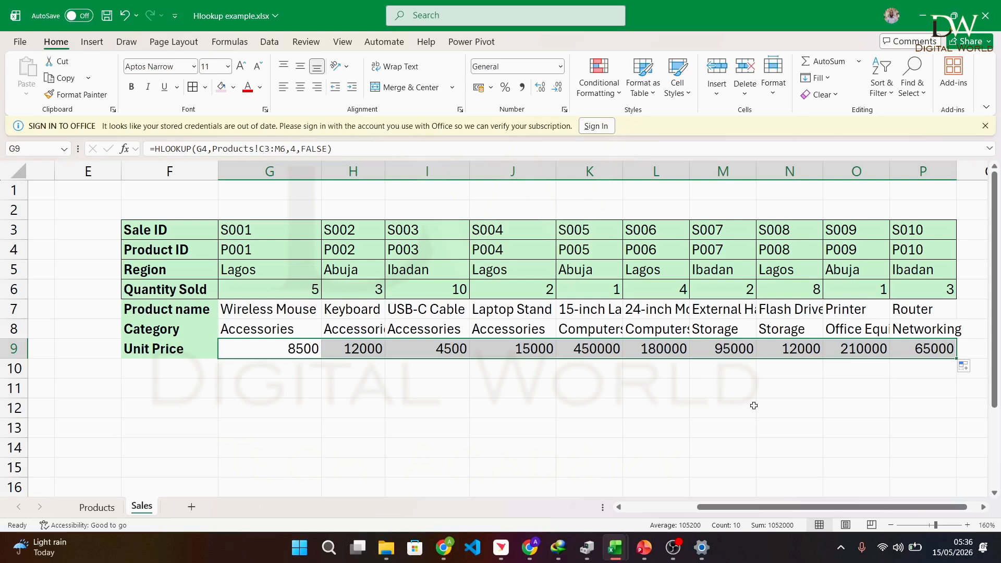
Examine the Product ID row C3:M3 on the Products sheet, the first row of the lookup table.
{"action": "left_click", "coordinate": [96, 507]}
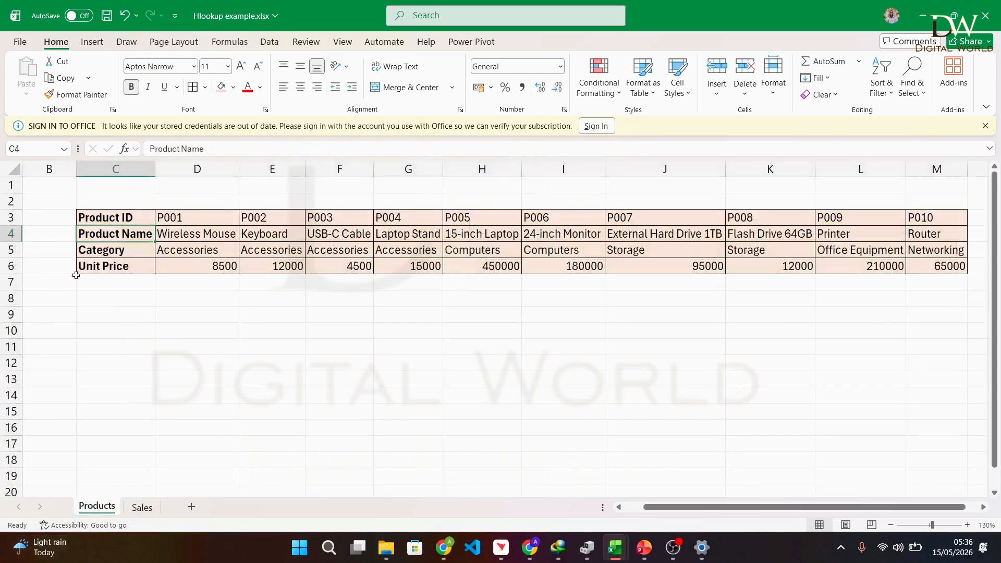
{"action": "left_click_drag", "start_coordinate": [117, 219], "coordinate": [915, 220]}
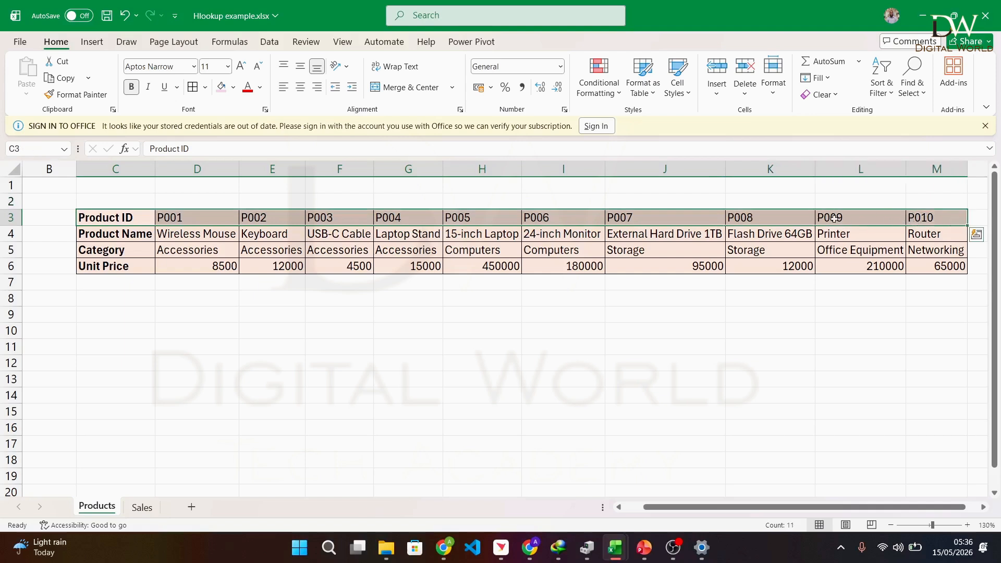